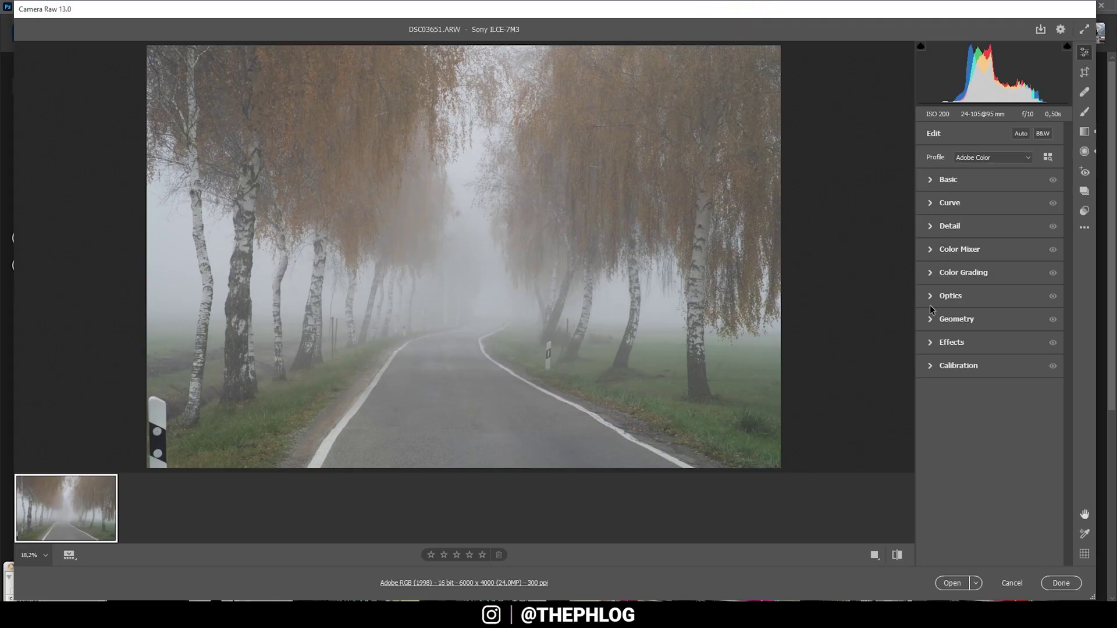
- In Optics, enable Remove chromatic aberration and Use profile corrections
{"action": "left_click", "coordinate": [931, 296]}
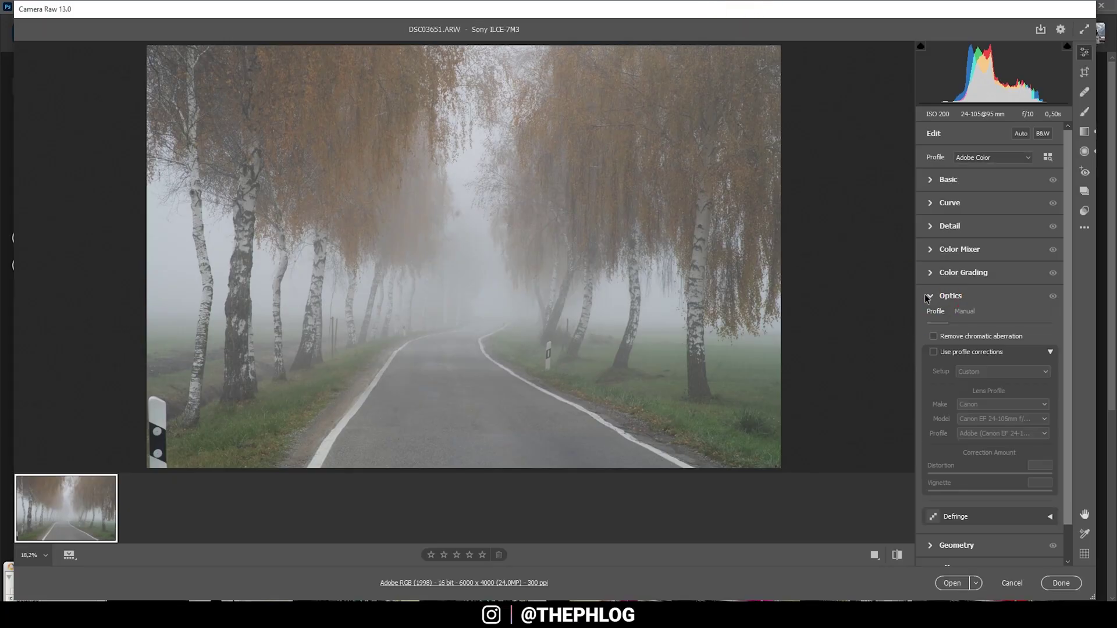
{"action": "left_click", "coordinate": [934, 337]}
{"action": "left_click", "coordinate": [935, 353]}
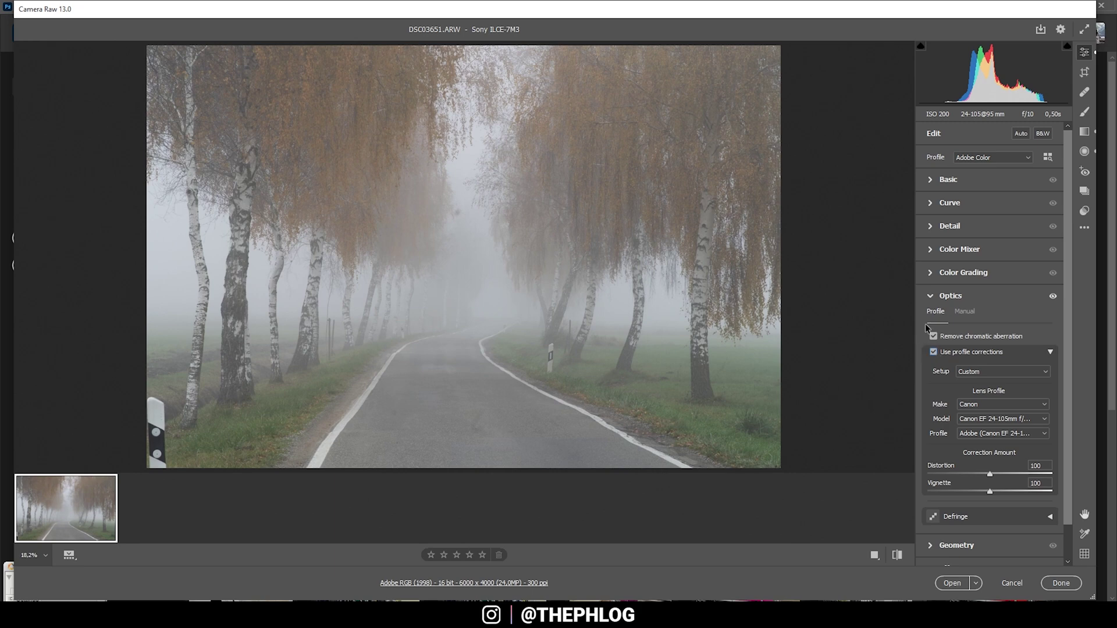
{"action": "left_click", "coordinate": [930, 299]}
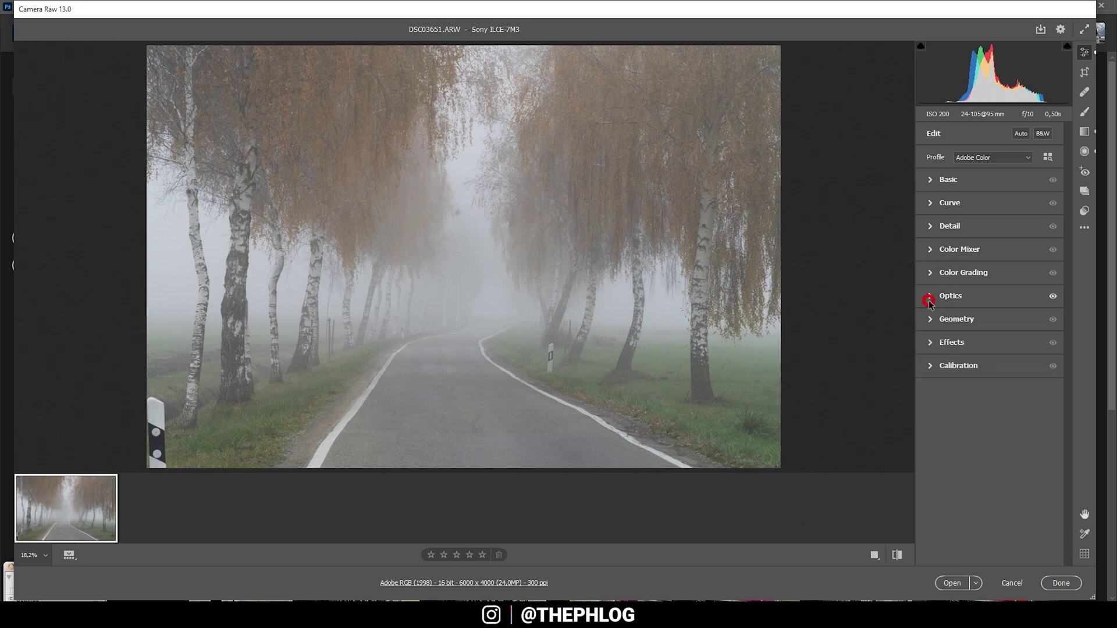
- In the Basic panel, switch the camera profile to Adobe Standard
{"action": "left_click", "coordinate": [932, 180]}
{"action": "left_click", "coordinate": [968, 158]}
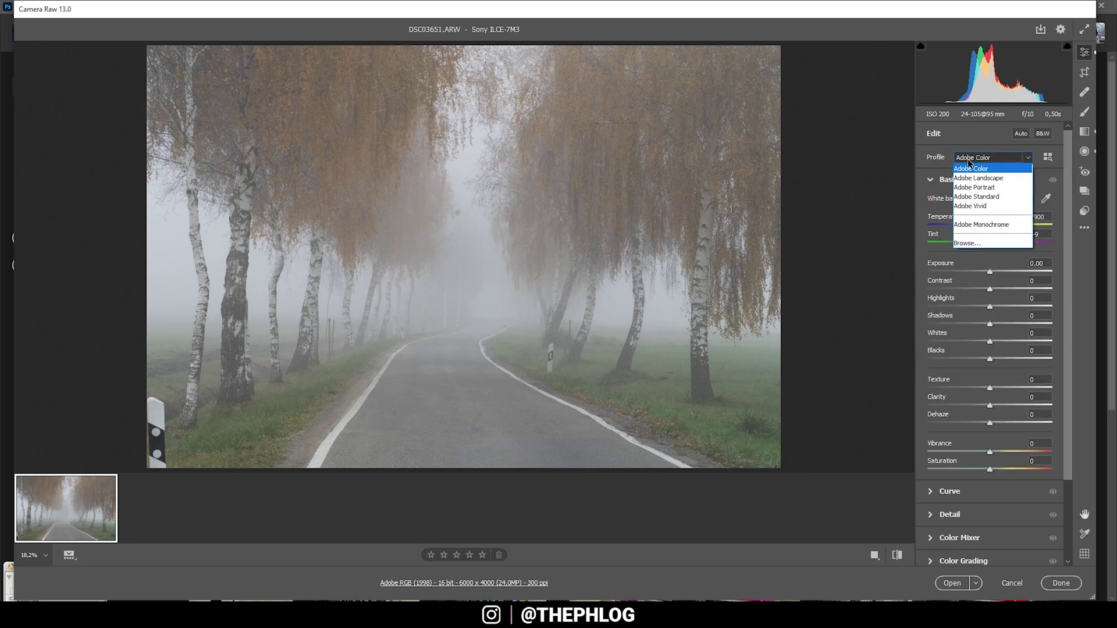
{"action": "left_click", "coordinate": [963, 198]}
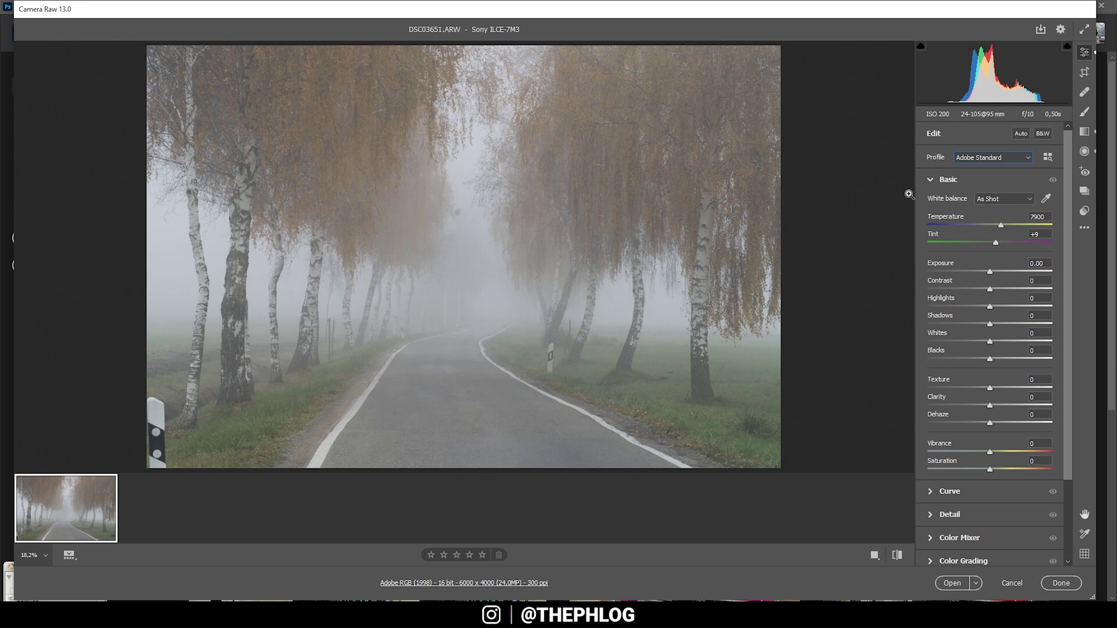
- Cool Temperature to 4300, drop Vibrance to -54 and lower Exposure to about -0.85
{"action": "left_click_drag", "start_coordinate": [995, 229], "coordinate": [956, 225]}
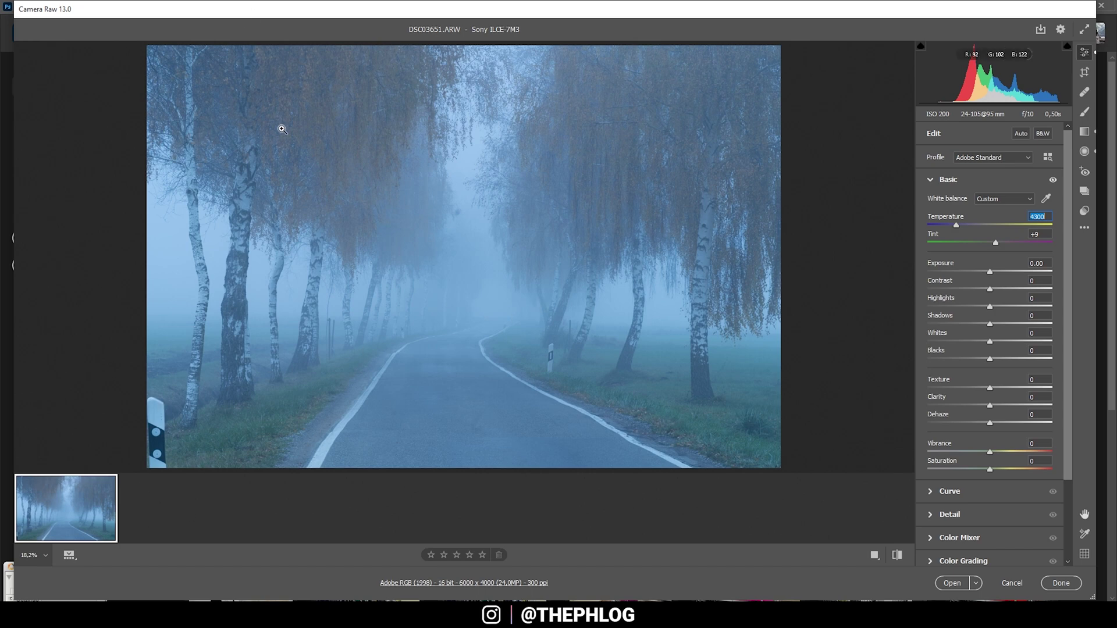
{"action": "left_click_drag", "start_coordinate": [990, 453], "coordinate": [959, 452]}
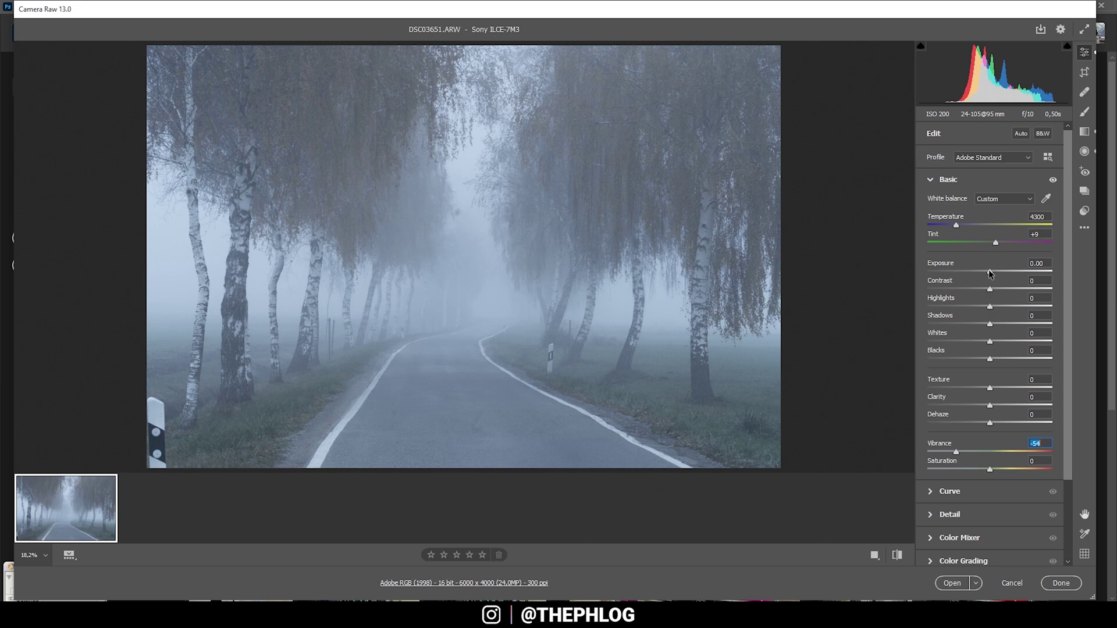
{"action": "left_click_drag", "start_coordinate": [989, 271], "coordinate": [978, 273]}
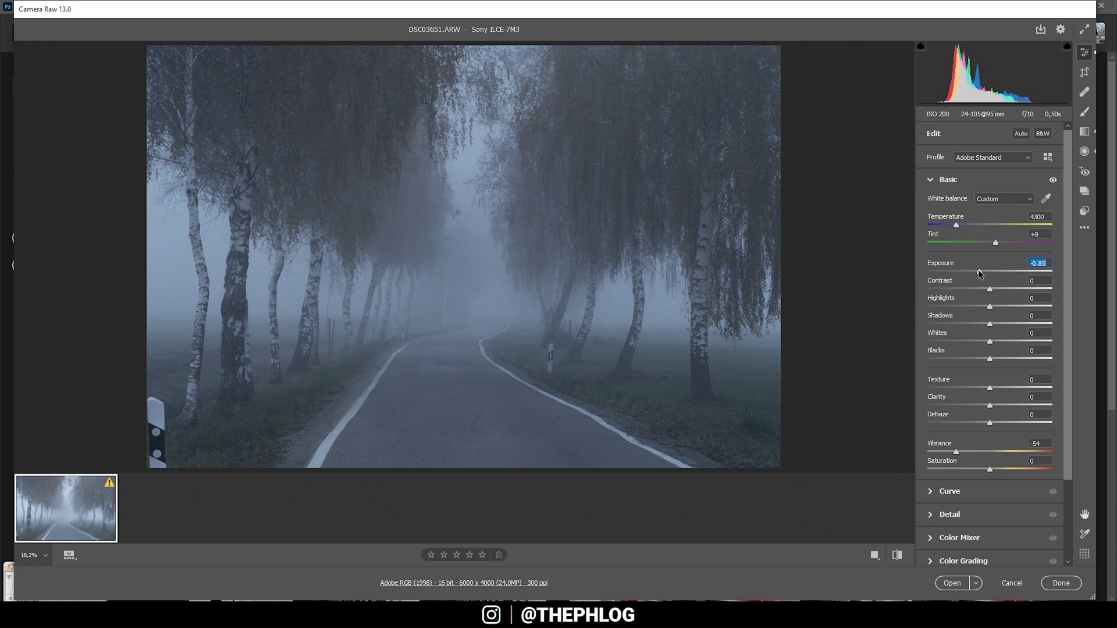
- Set Exposure -1.45, Whites +58, Blacks -40 and Dehaze +14 in the Basic panel
{"action": "left_click_drag", "start_coordinate": [980, 274], "coordinate": [972, 273]}
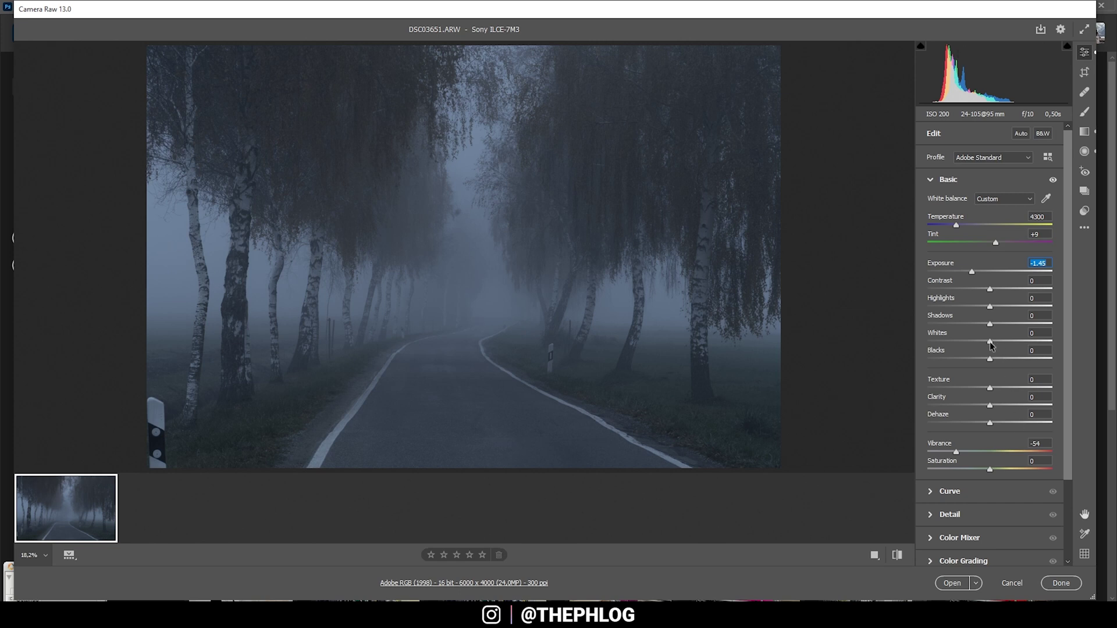
{"action": "left_click_drag", "start_coordinate": [991, 343], "coordinate": [1019, 343]}
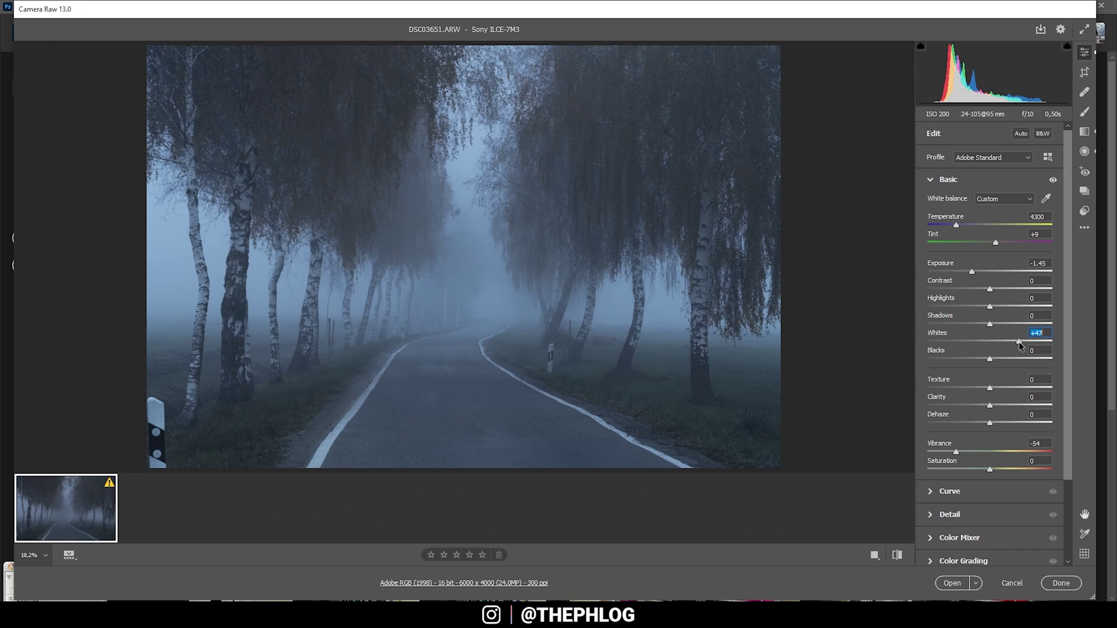
{"action": "left_click_drag", "start_coordinate": [1018, 341], "coordinate": [1026, 341]}
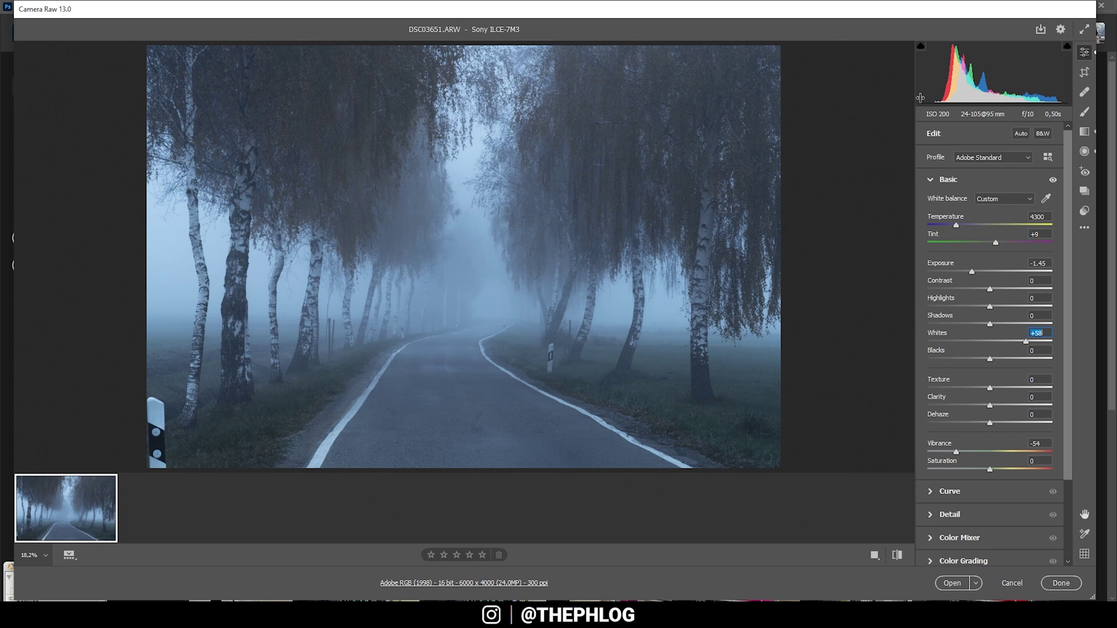
{"action": "left_click", "coordinate": [989, 360]}
{"action": "left_click_drag", "start_coordinate": [989, 361], "coordinate": [977, 361]}
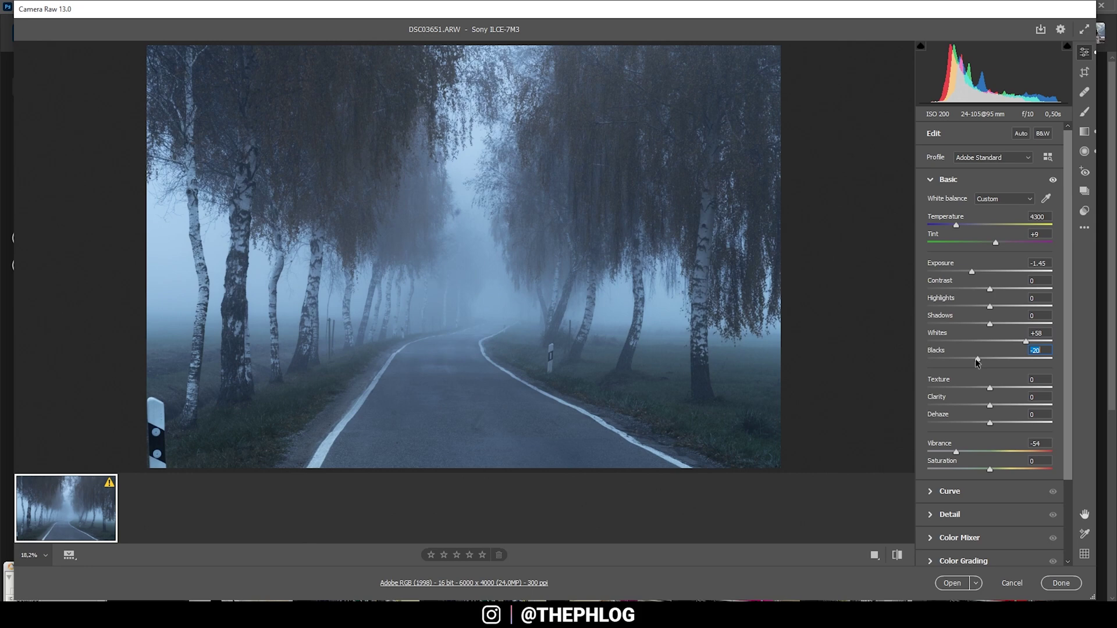
{"action": "left_click_drag", "start_coordinate": [976, 359], "coordinate": [964, 361]}
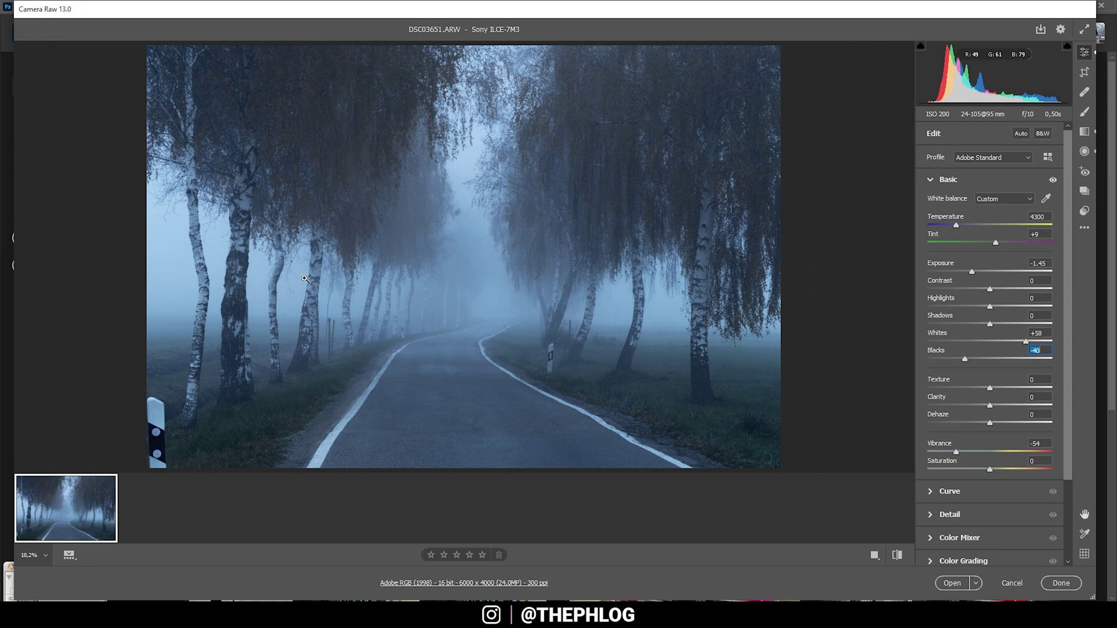
{"action": "left_click_drag", "start_coordinate": [990, 427], "coordinate": [996, 425]}
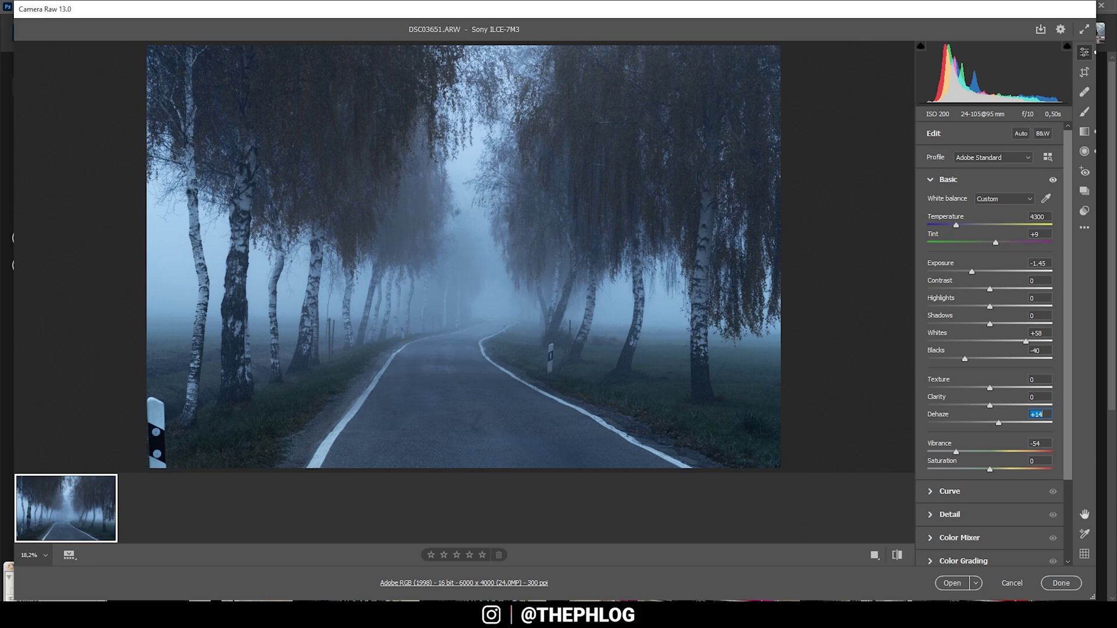
- Set the road graduated filter to Texture +9 and Clarity +33, then draw a new right-edge filter
{"action": "left_click", "coordinate": [1084, 131]}
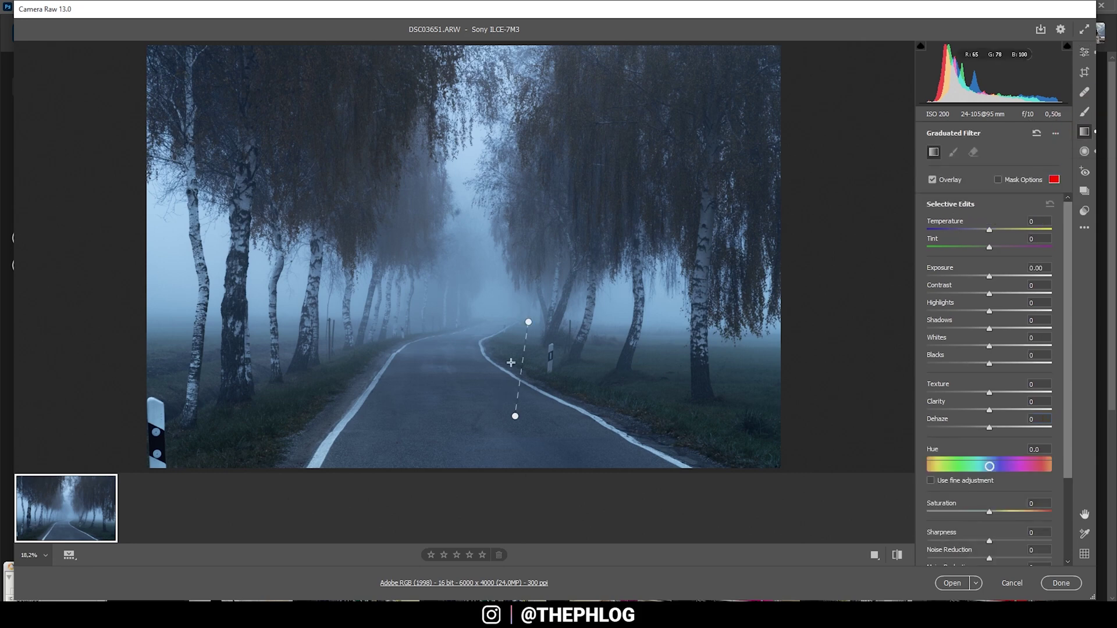
{"action": "left_click", "coordinate": [529, 322]}
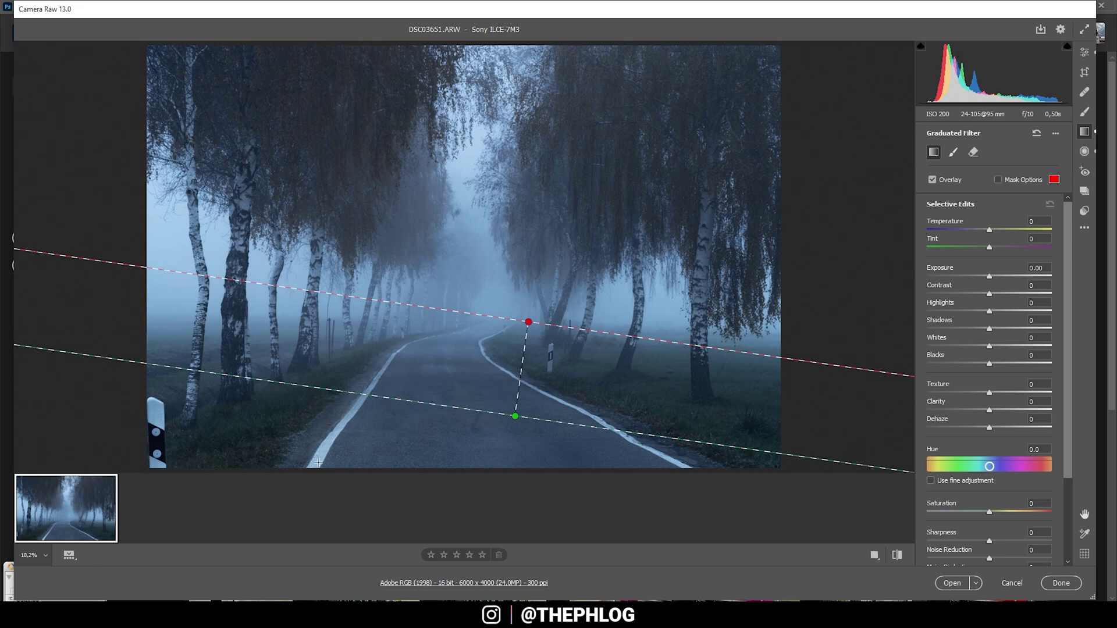
{"action": "left_click", "coordinate": [990, 394]}
{"action": "left_click_drag", "start_coordinate": [990, 397], "coordinate": [1004, 411]}
{"action": "left_click_drag", "start_coordinate": [1004, 411], "coordinate": [1010, 411]}
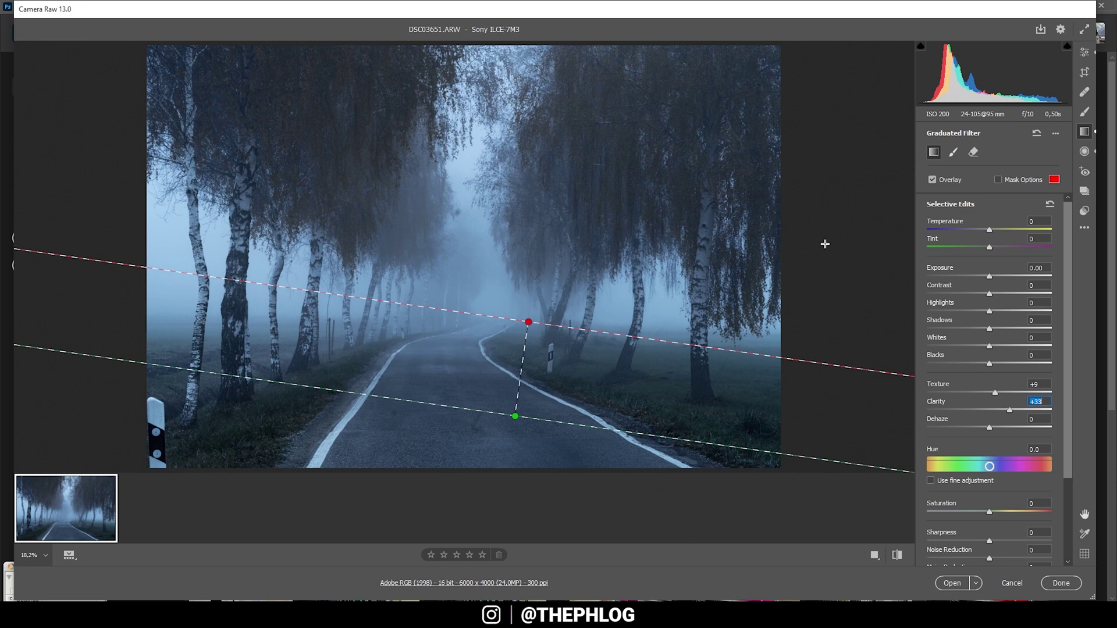
{"action": "left_click_drag", "start_coordinate": [821, 192], "coordinate": [828, 192]}
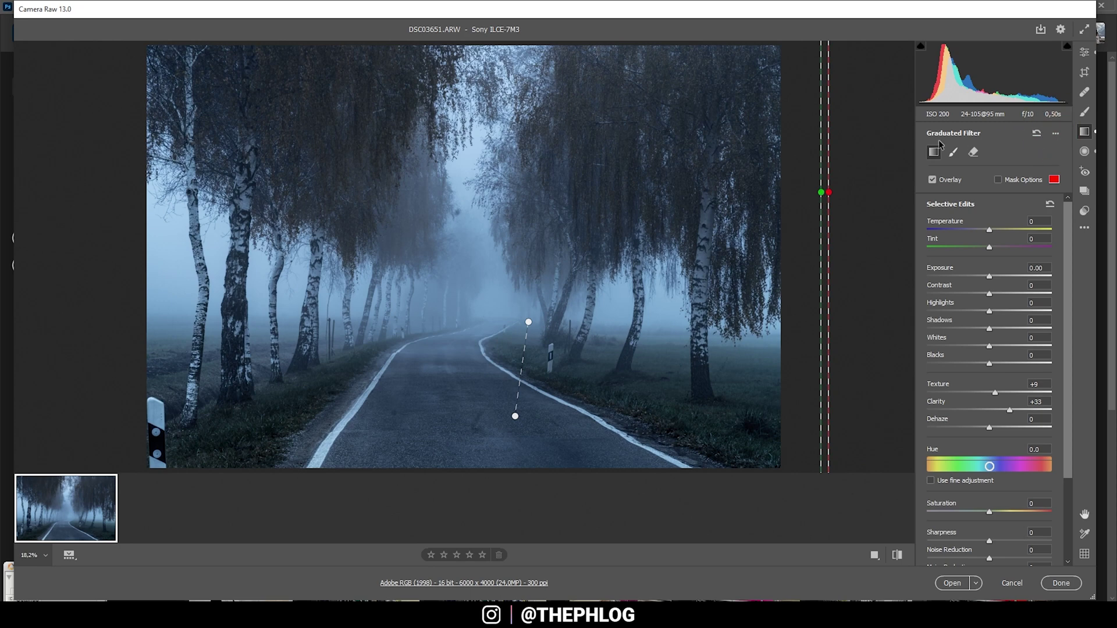
- Reset the new filter's sliders to zero and add a previewed luminance range mask
{"action": "left_click", "coordinate": [1057, 133]}
{"action": "left_click", "coordinate": [1041, 166]}
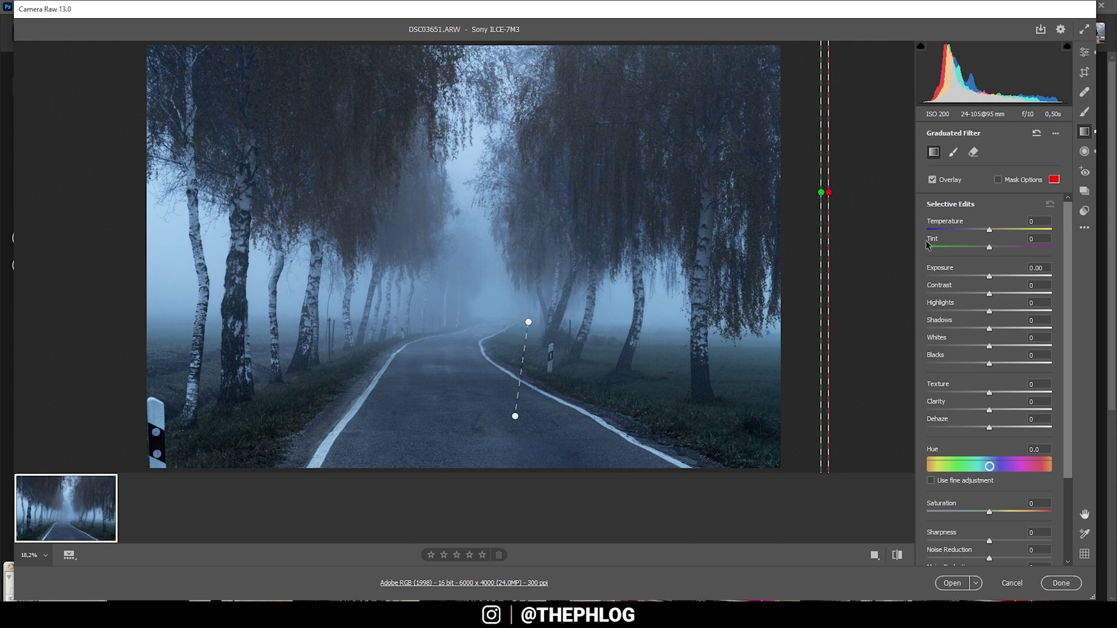
{"action": "left_click_drag", "start_coordinate": [1067, 216], "coordinate": [1068, 316]}
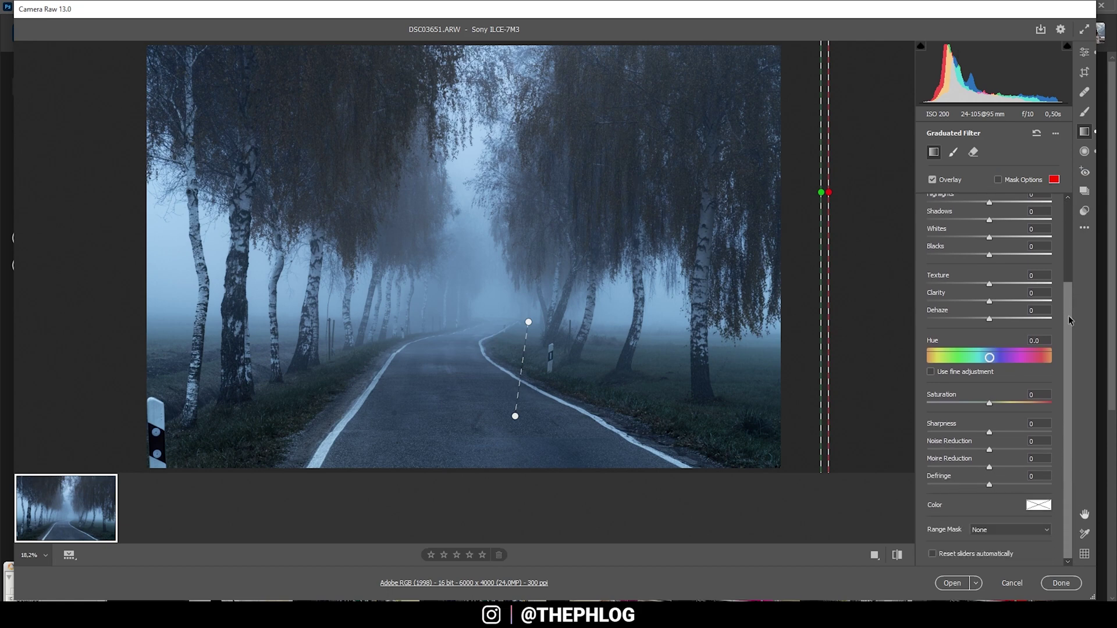
{"action": "left_click", "coordinate": [991, 530]}
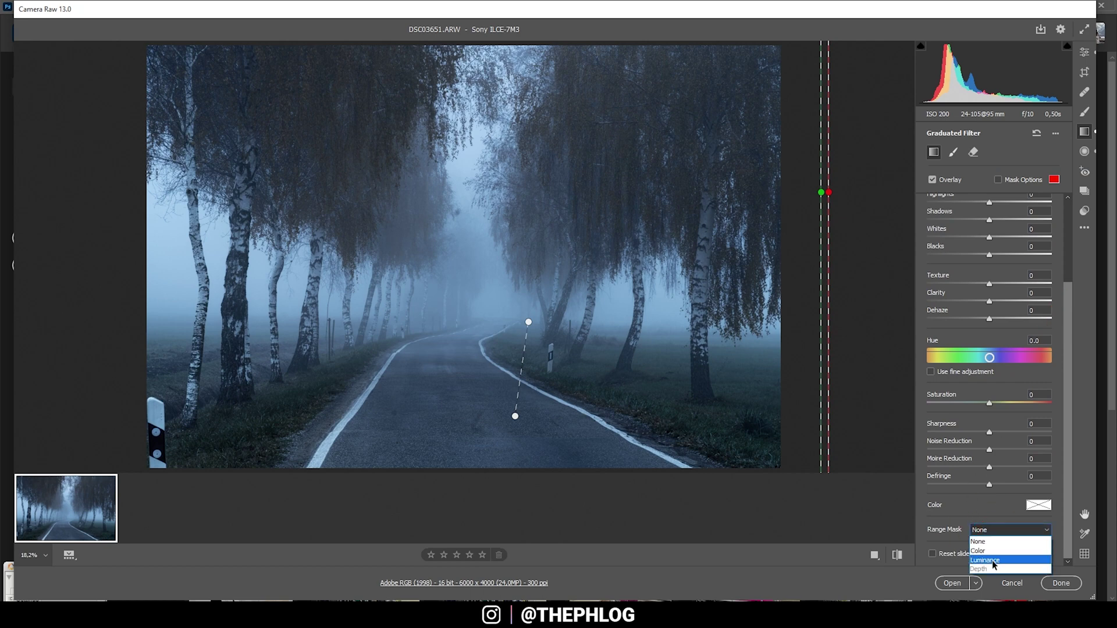
{"action": "left_click", "coordinate": [993, 551]}
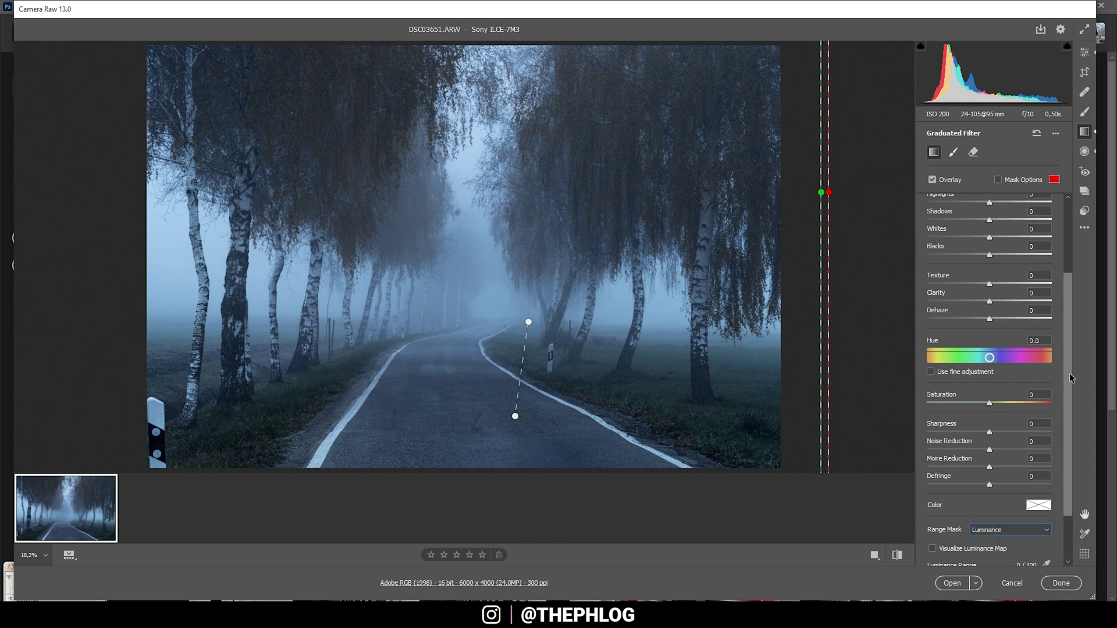
{"action": "left_click_drag", "start_coordinate": [1069, 373], "coordinate": [1077, 424]}
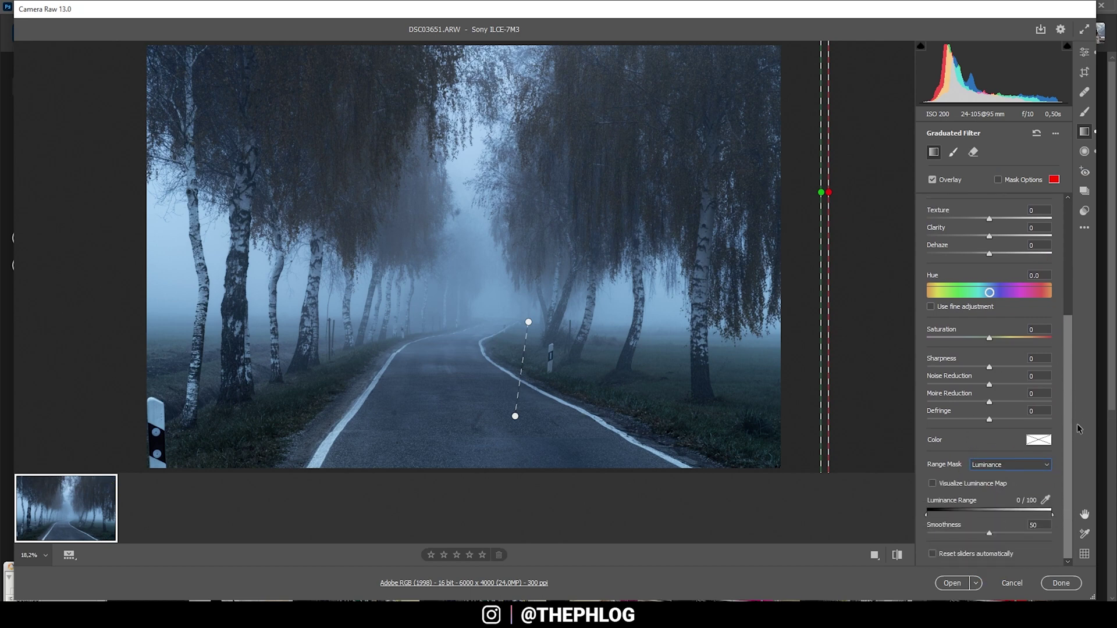
{"action": "left_click", "coordinate": [932, 484]}
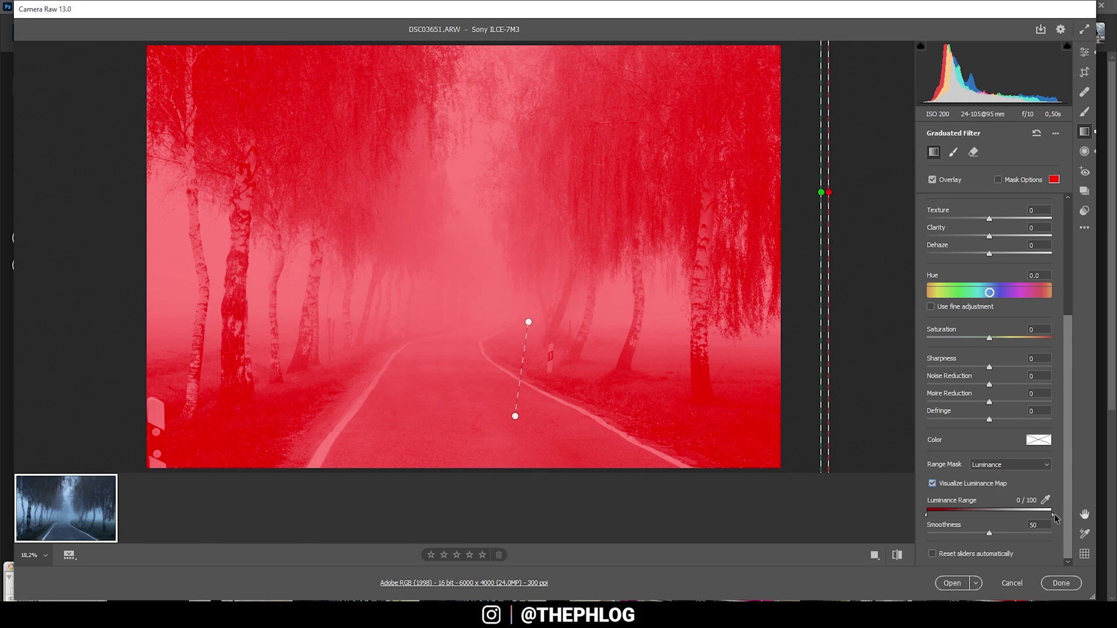
- Narrow the luminance range to exclude bright fog and set the filter's Saturation to -100
{"action": "left_click_drag", "start_coordinate": [1053, 514], "coordinate": [972, 514]}
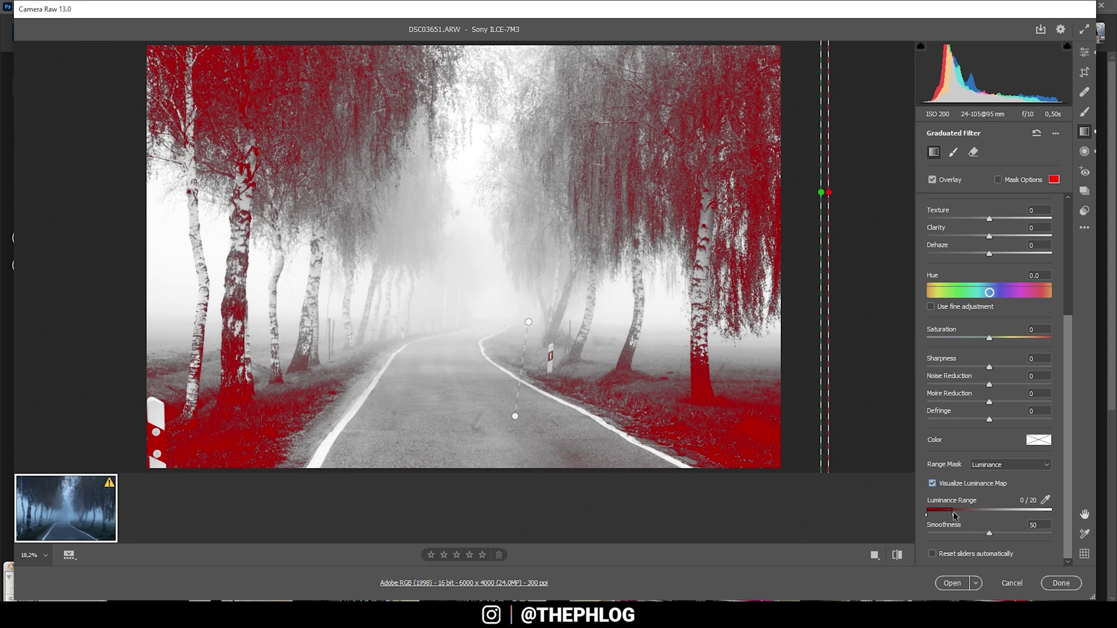
{"action": "left_click", "coordinate": [955, 515]}
{"action": "left_click", "coordinate": [947, 485]}
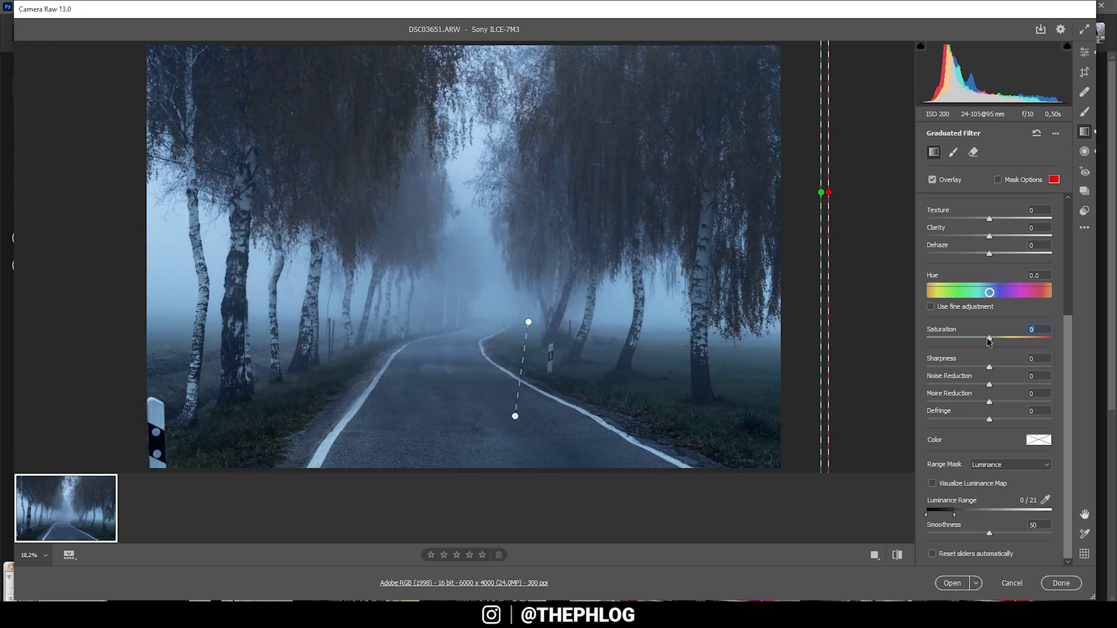
{"action": "left_click_drag", "start_coordinate": [988, 341], "coordinate": [919, 339]}
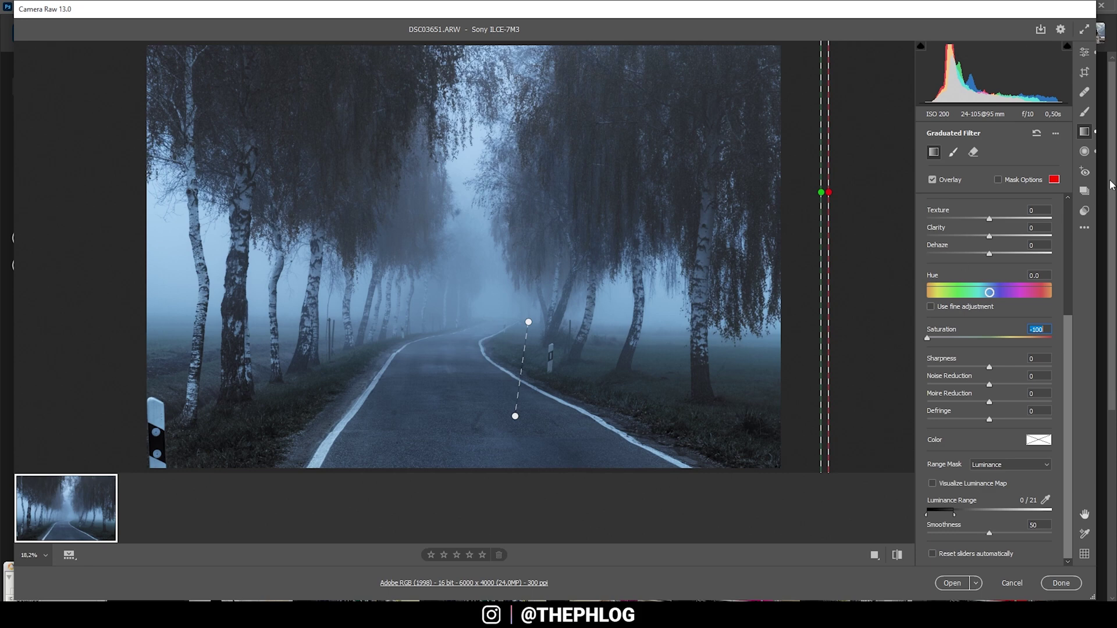
{"action": "left_click", "coordinate": [1085, 151]}
- Draw a feathered radial filter over the road's vanishing point with Dehaze -44
{"action": "left_click", "coordinate": [485, 313]}
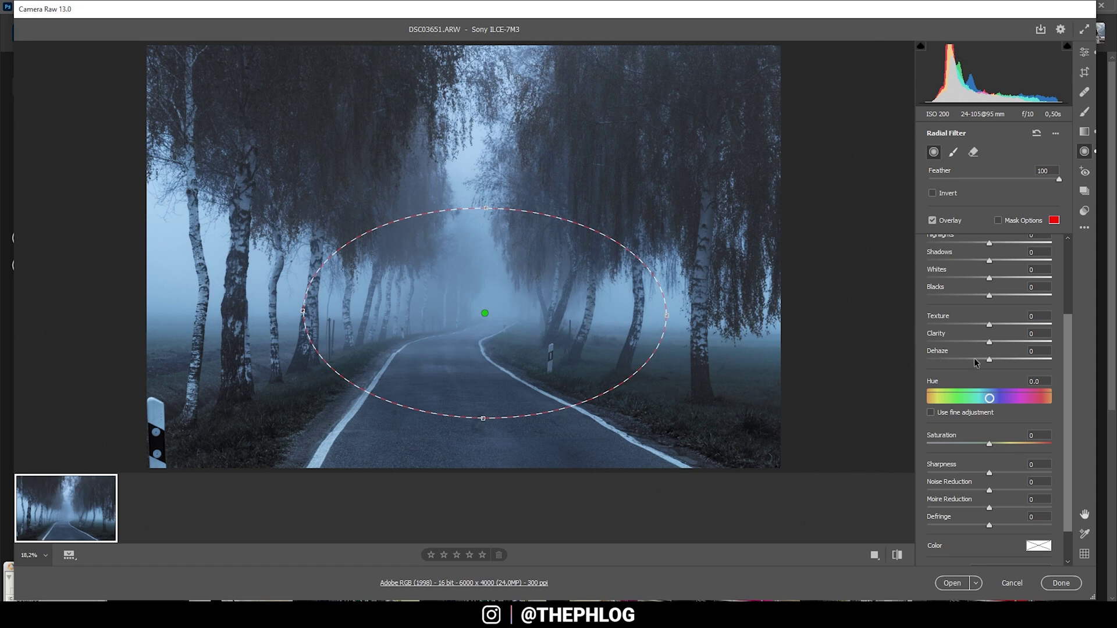
{"action": "left_click_drag", "start_coordinate": [991, 363], "coordinate": [962, 361]}
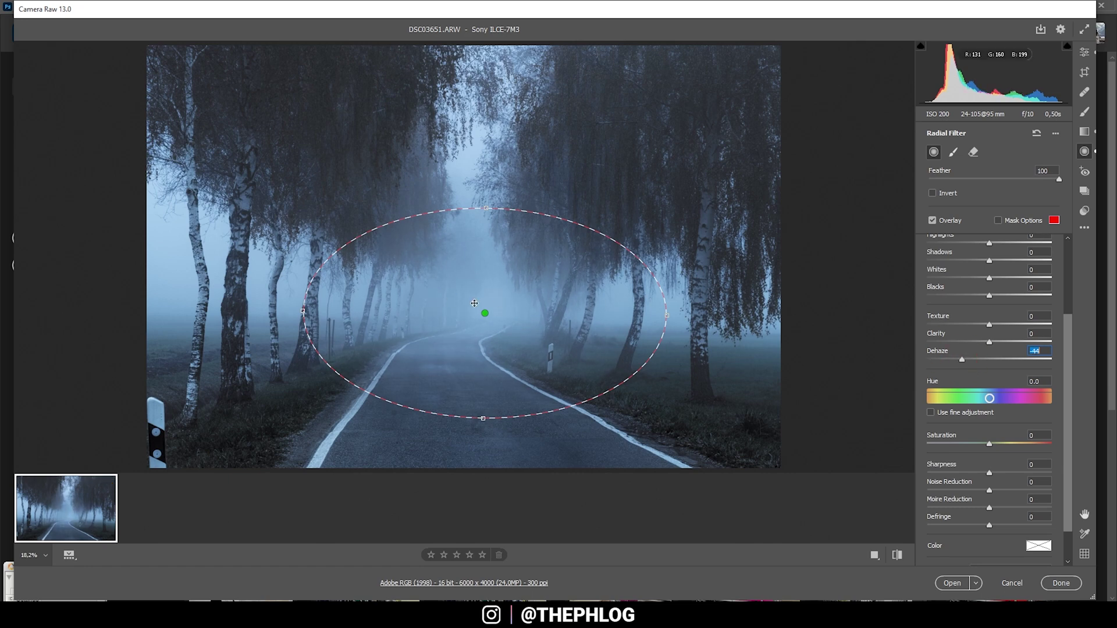
{"action": "left_click", "coordinate": [1085, 52]}
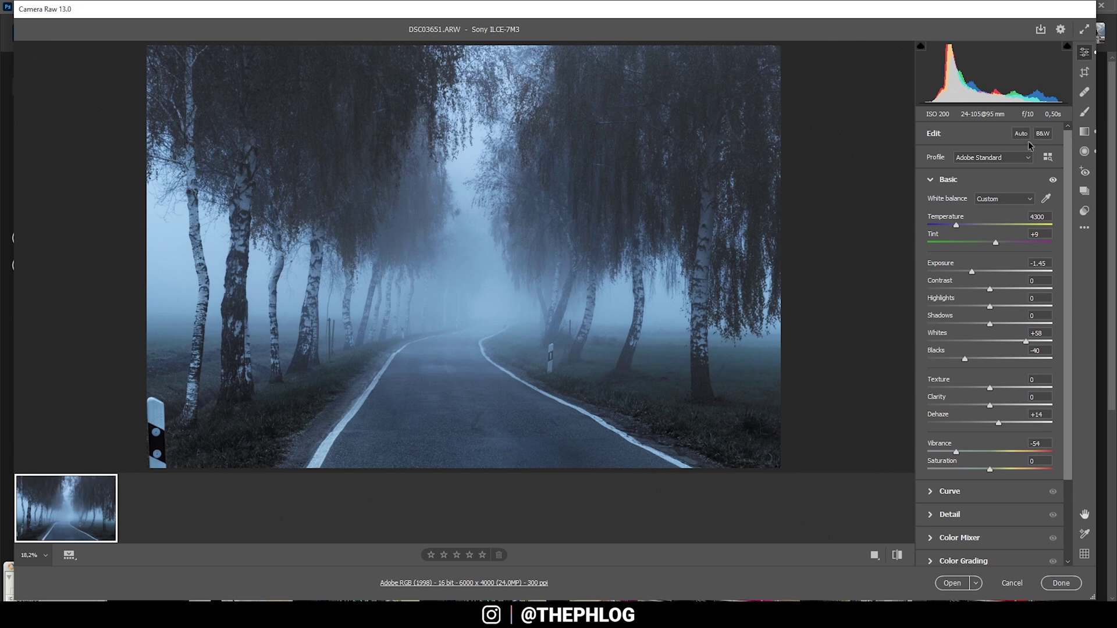
- In HSL Saturation, set Oranges to -72, Greens to -100 and Aquas to -52
{"action": "left_click", "coordinate": [931, 181]}
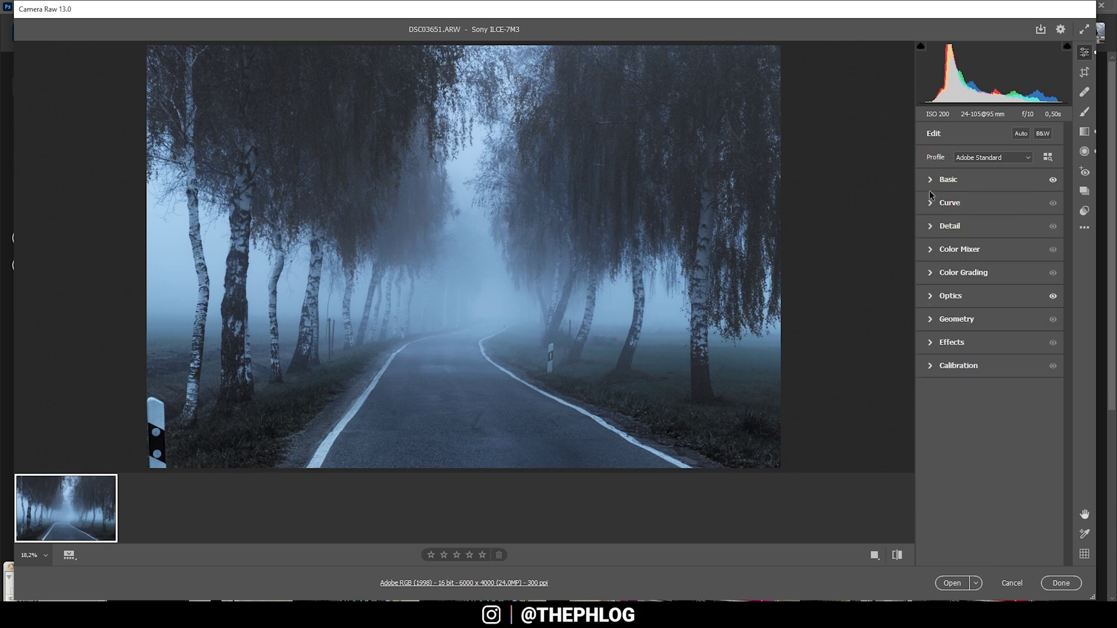
{"action": "left_click", "coordinate": [929, 253]}
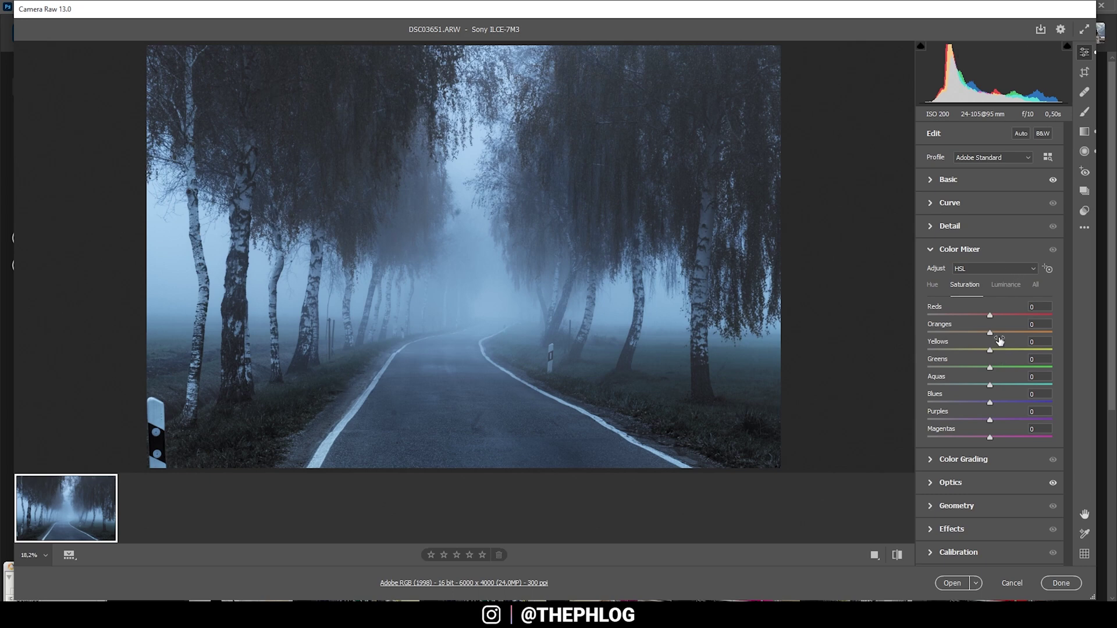
{"action": "left_click_drag", "start_coordinate": [991, 333], "coordinate": [945, 331]}
{"action": "left_click_drag", "start_coordinate": [989, 366], "coordinate": [928, 368]}
{"action": "left_click_drag", "start_coordinate": [989, 384], "coordinate": [982, 385]}
{"action": "left_click_drag", "start_coordinate": [966, 386], "coordinate": [957, 385]}
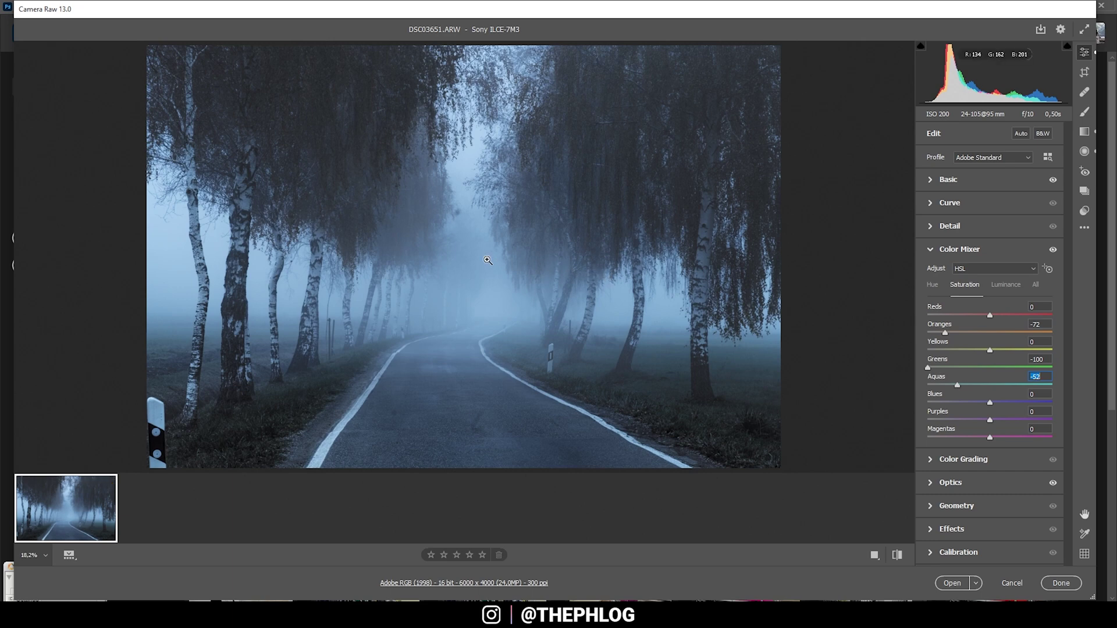
- Tint the Color Grading shadows blue at hue 221 with saturation 11
{"action": "left_click", "coordinate": [931, 460]}
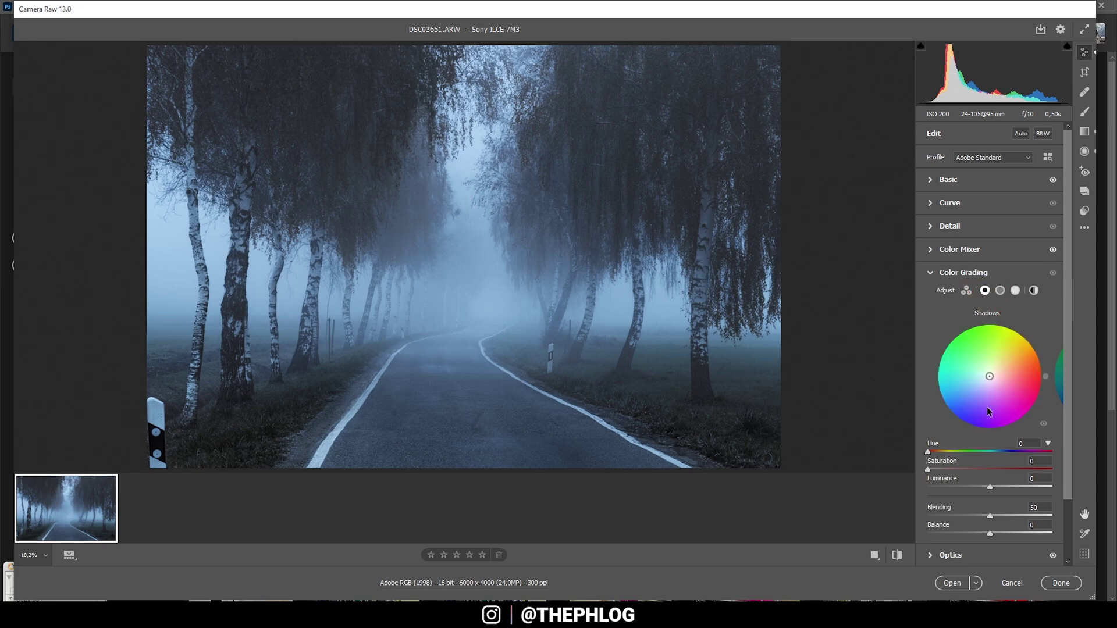
{"action": "left_click_drag", "start_coordinate": [995, 381], "coordinate": [986, 388]}
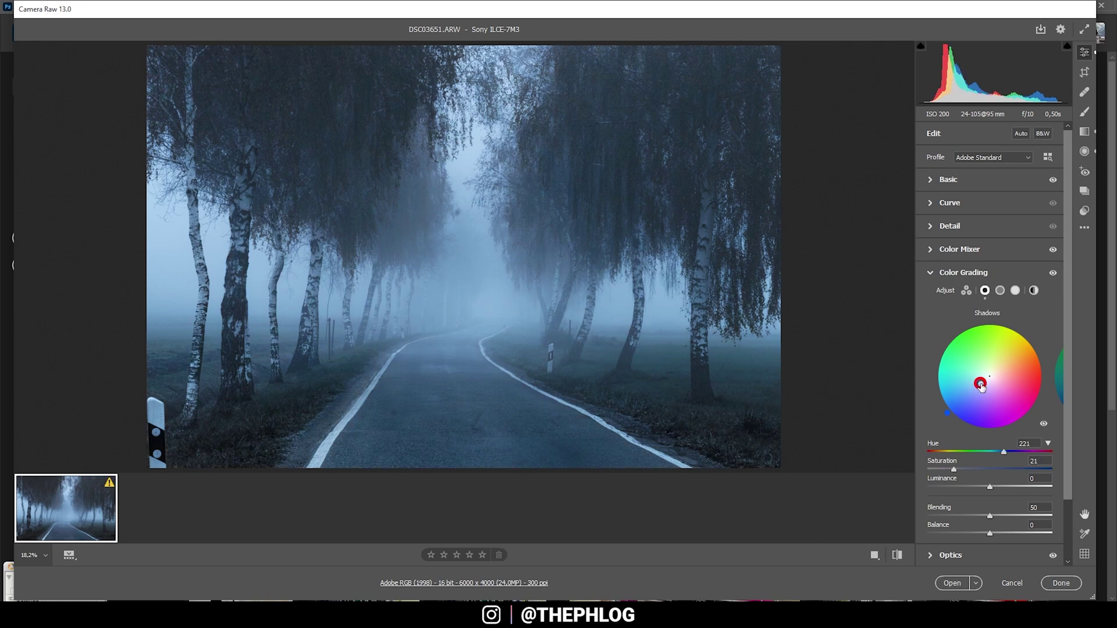
{"action": "left_click_drag", "start_coordinate": [955, 469], "coordinate": [941, 469]}
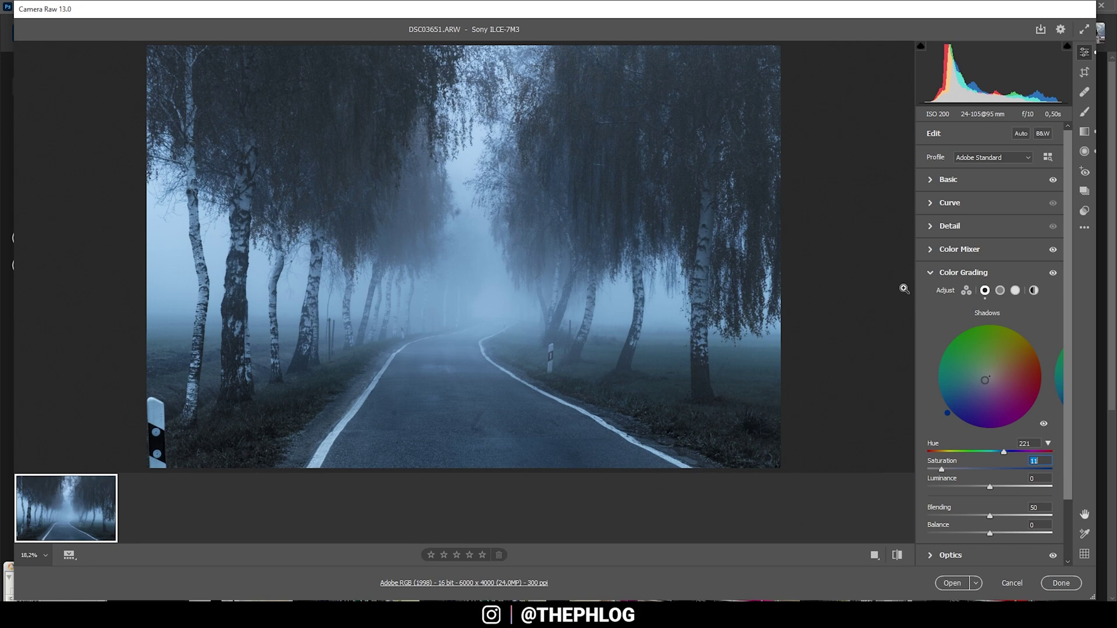
{"action": "left_click", "coordinate": [930, 272]}
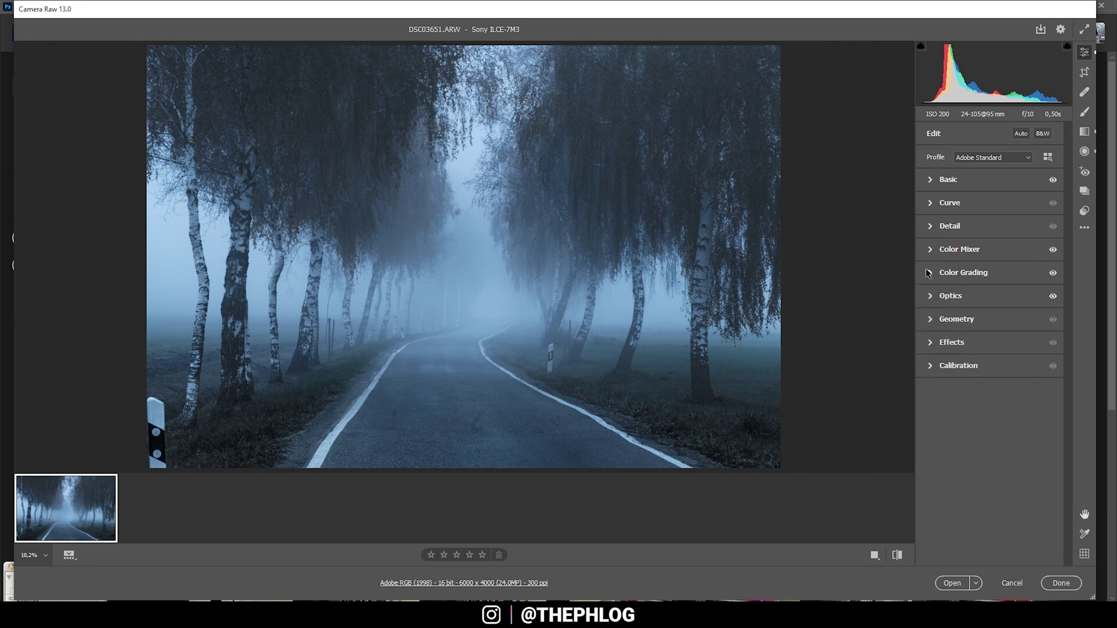
- Set Sharpening 65, Radius 0.5, Detail 100, Masking 56, and open the photo in Photoshop
{"action": "left_click", "coordinate": [930, 227]}
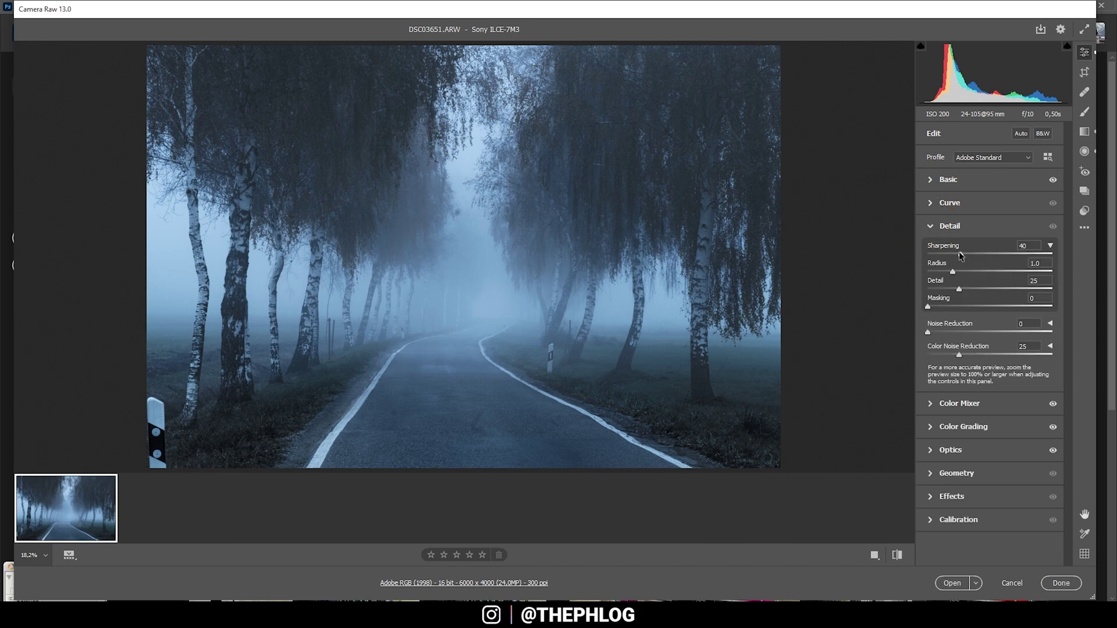
{"action": "left_click_drag", "start_coordinate": [959, 253], "coordinate": [1052, 288]}
{"action": "left_click_drag", "start_coordinate": [930, 307], "coordinate": [997, 307]}
{"action": "left_click", "coordinate": [981, 255]}
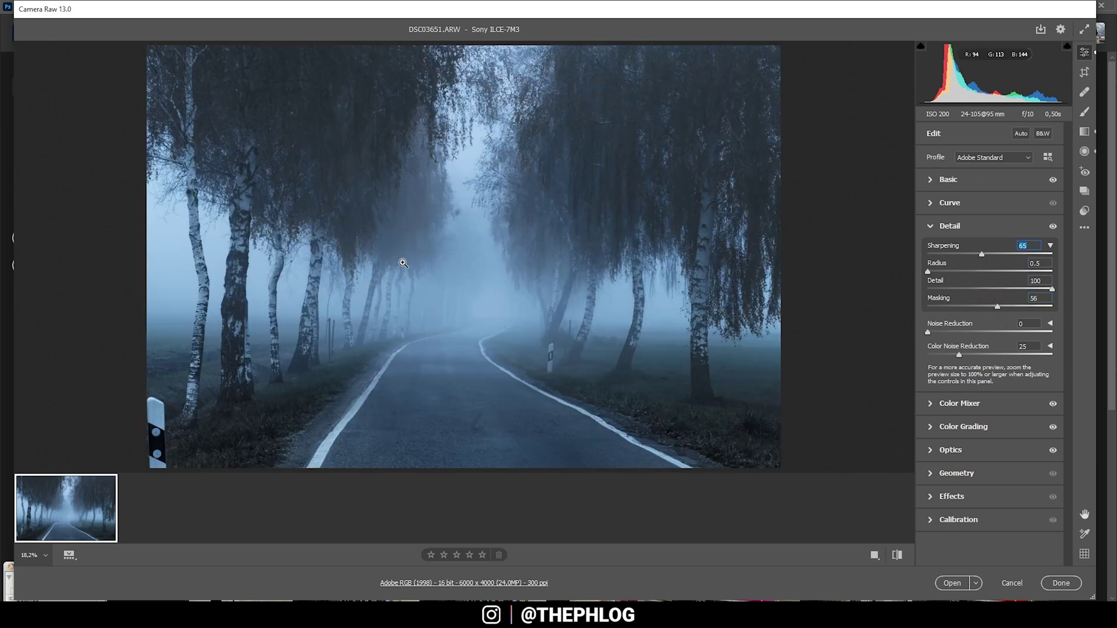
{"action": "left_click", "coordinate": [954, 584]}
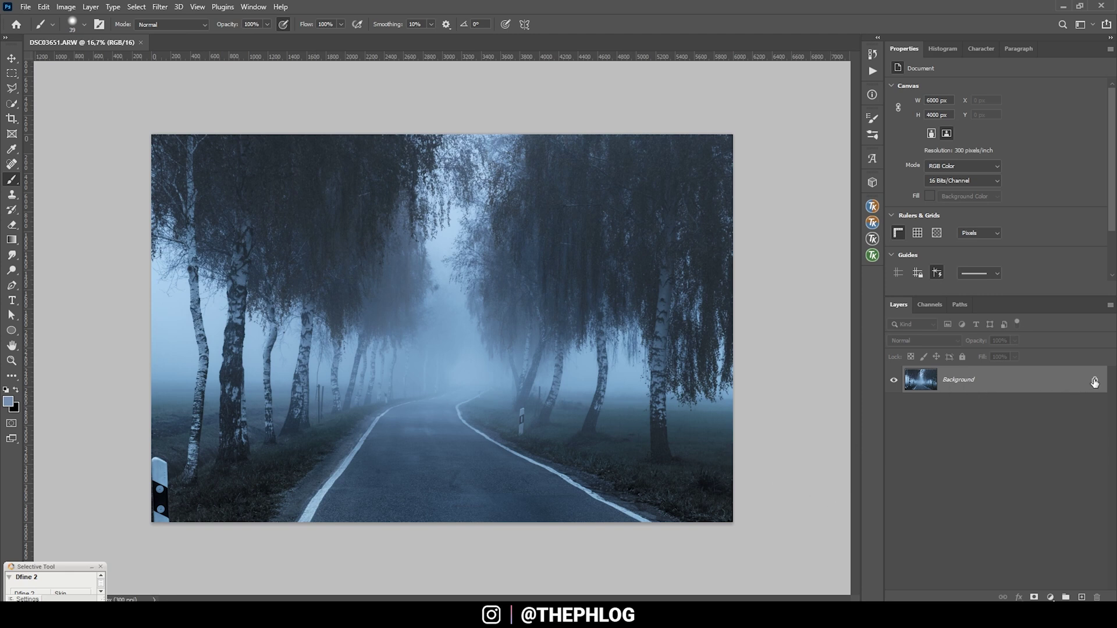
- Duplicate the Background to Layer 1 with Ctrl+J and pick the Spot Healing Brush
{"action": "key", "text": "ctrl+j"}
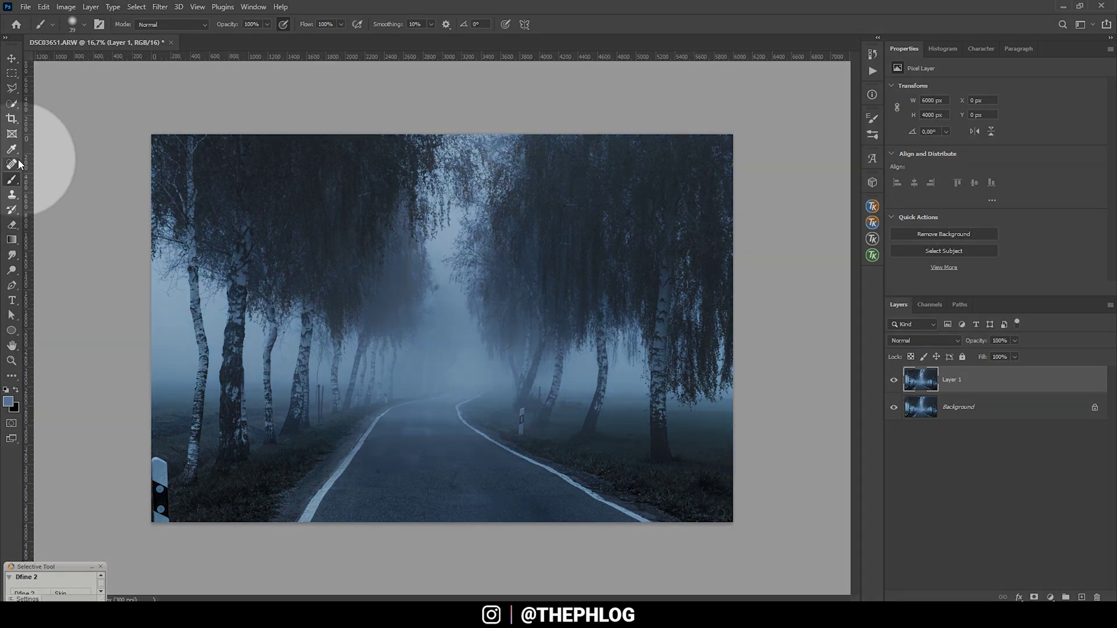
{"action": "left_click", "coordinate": [18, 163]}
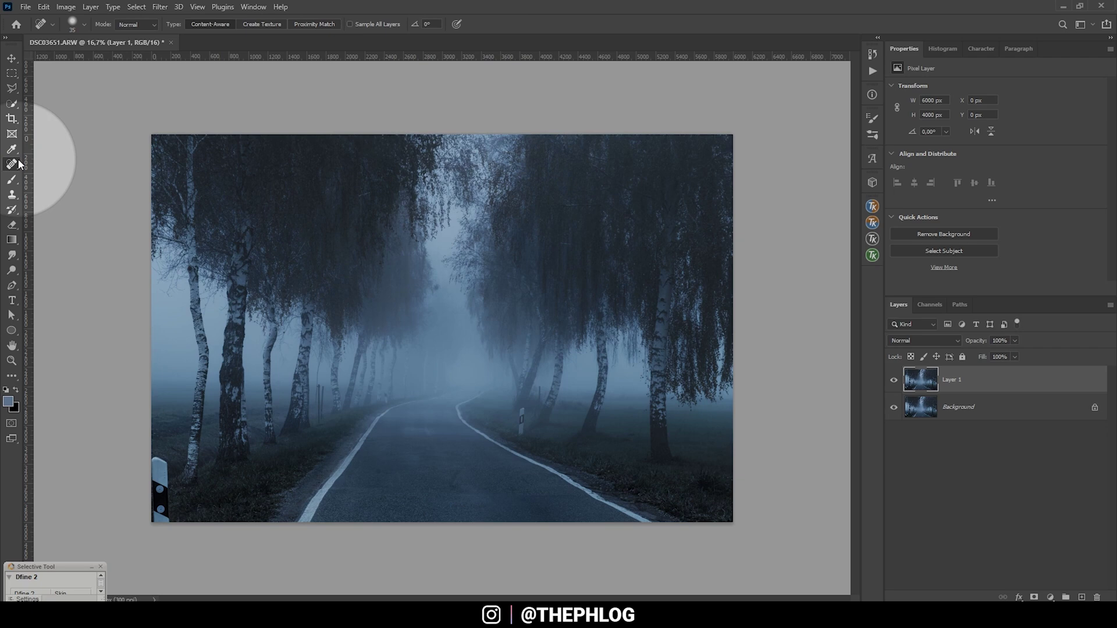
- Heal the small dark spots in the fog between the trees with a slightly smaller brush
{"action": "scroll", "coordinate": [447, 264], "scroll_direction": "up", "scroll_amount": 3}
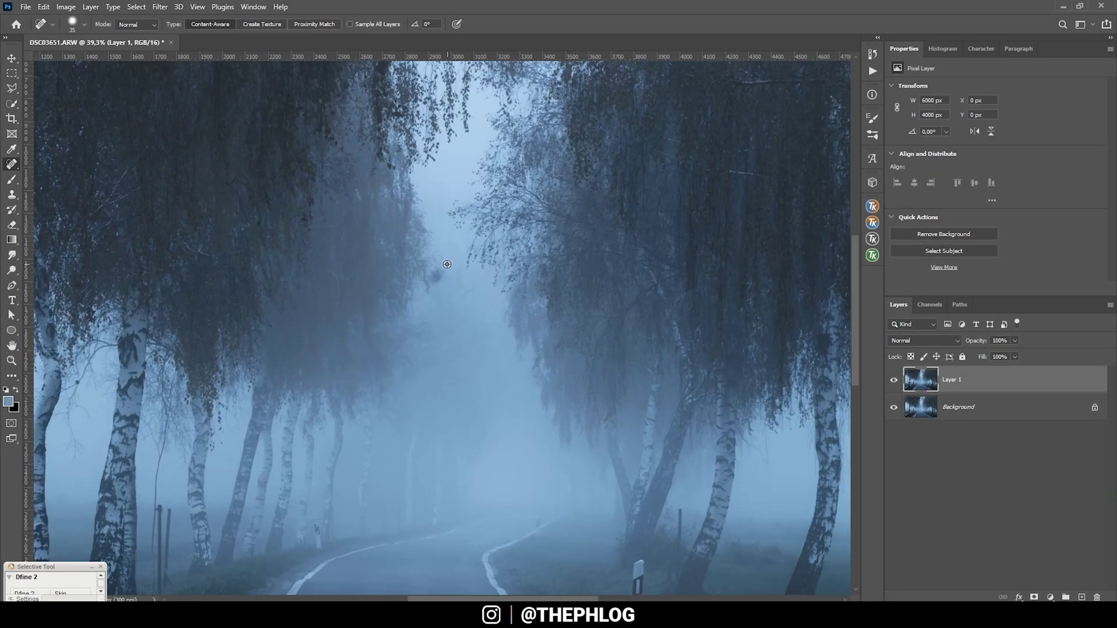
{"action": "scroll", "coordinate": [426, 309], "scroll_direction": "down", "scroll_amount": 2}
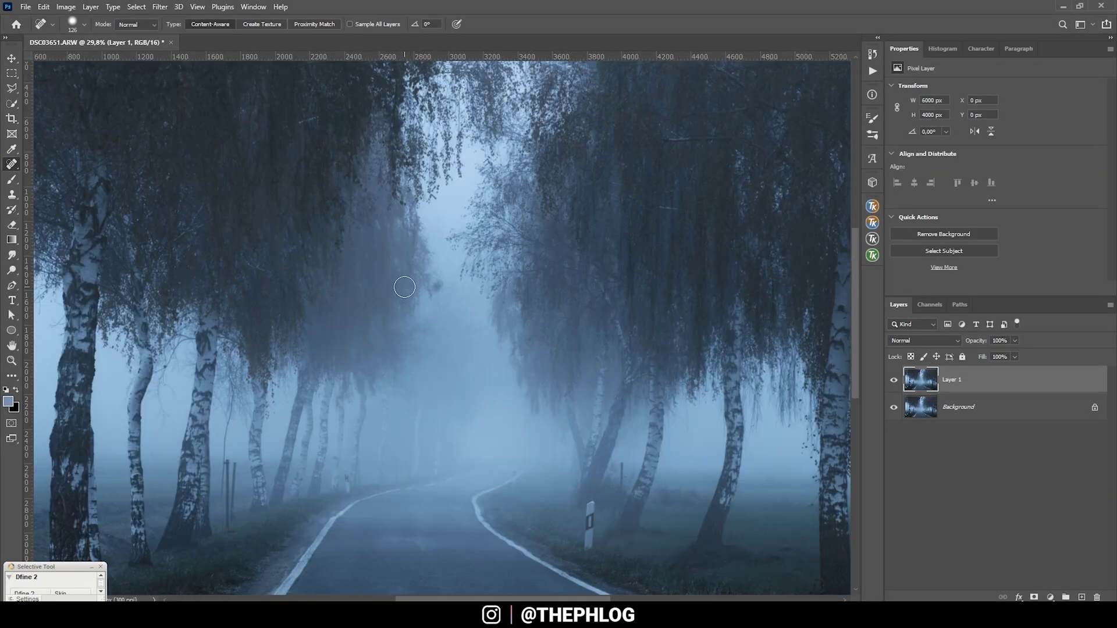
{"action": "scroll", "coordinate": [429, 282], "scroll_direction": "up", "scroll_amount": 2}
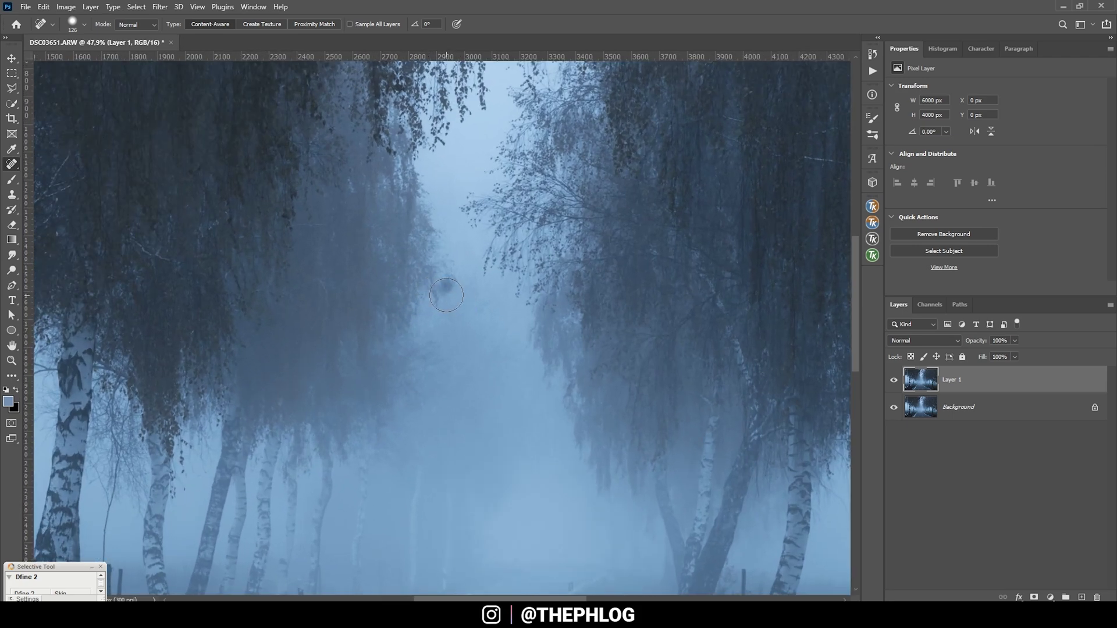
{"action": "scroll", "coordinate": [430, 282], "scroll_direction": "up", "scroll_amount": 3}
{"action": "right_click", "coordinate": [457, 298], "text": "alt"}
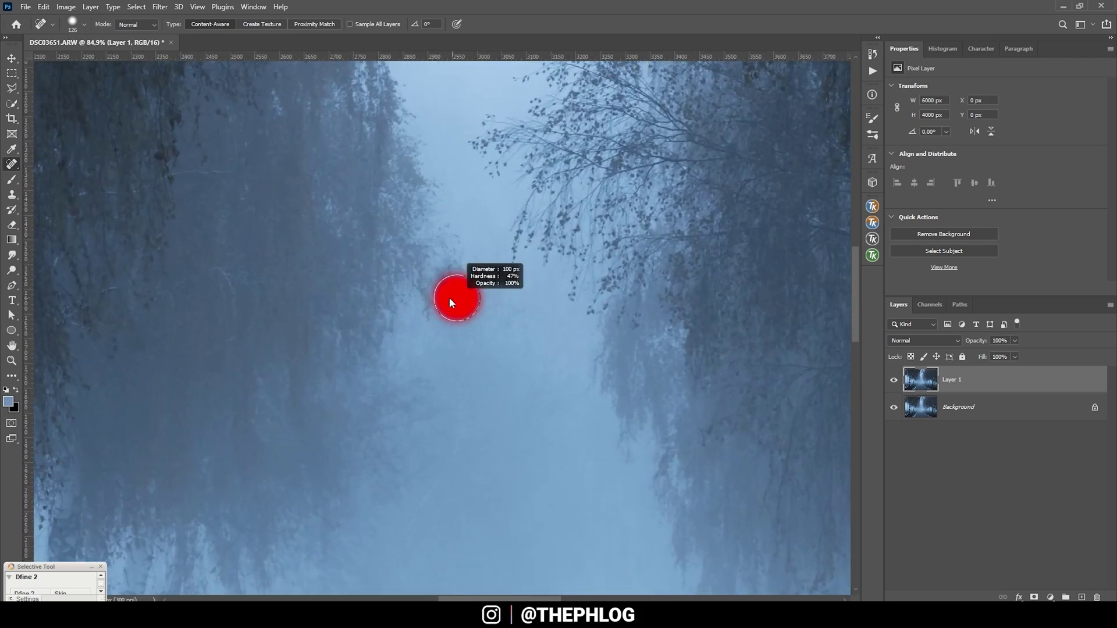
{"action": "left_click", "coordinate": [445, 286]}
{"action": "left_click", "coordinate": [446, 282]}
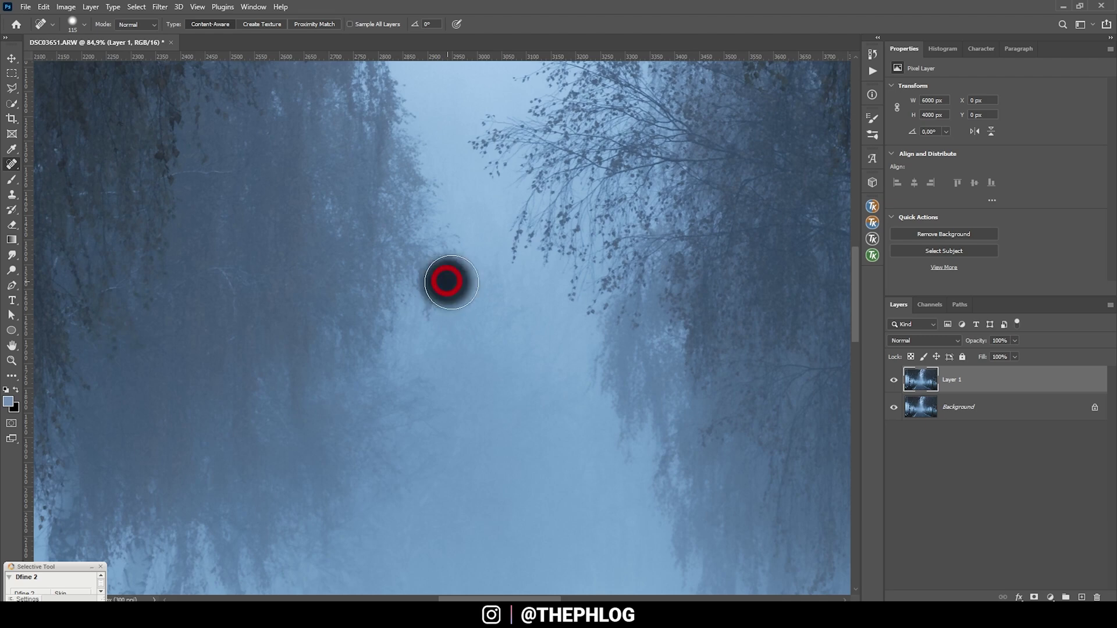
- Heal away the first roadside marker post, cap and all, with an 84 px brush
{"action": "scroll", "coordinate": [452, 320], "scroll_direction": "down", "scroll_amount": 3}
{"action": "scroll", "coordinate": [455, 333], "scroll_direction": "down", "scroll_amount": 5}
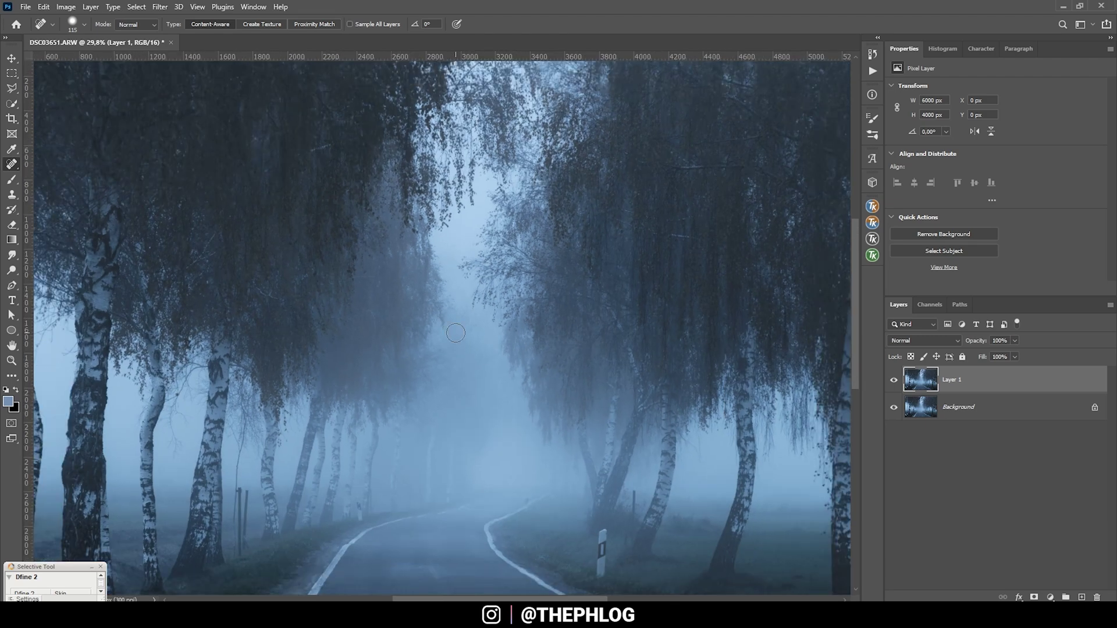
{"action": "scroll", "coordinate": [633, 396], "scroll_direction": "up", "scroll_amount": 5}
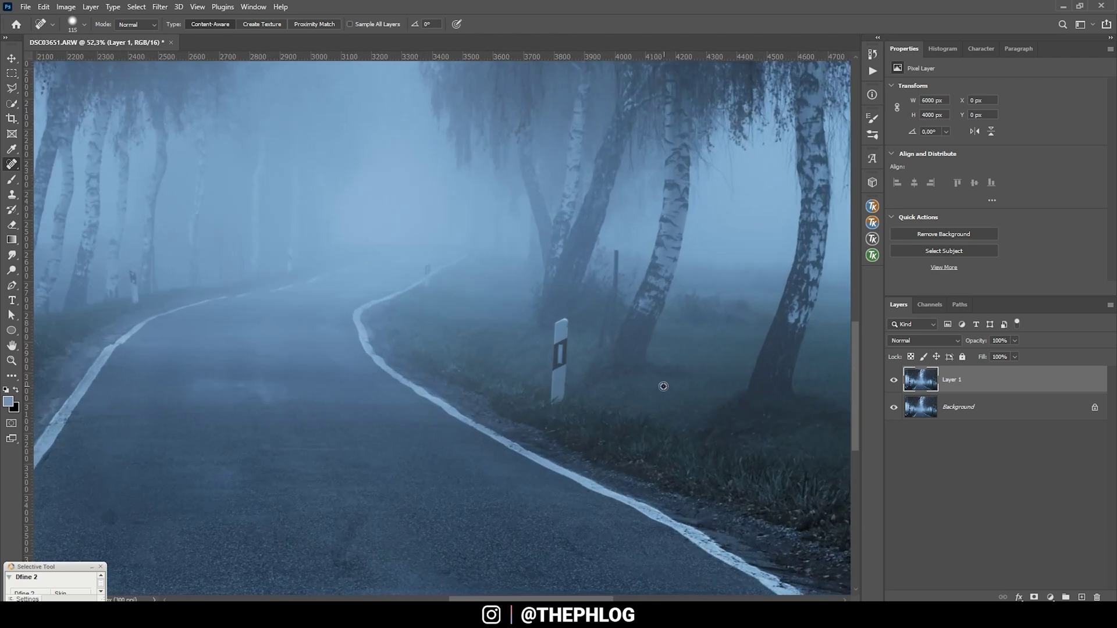
{"action": "right_click", "coordinate": [522, 323], "text": "alt"}
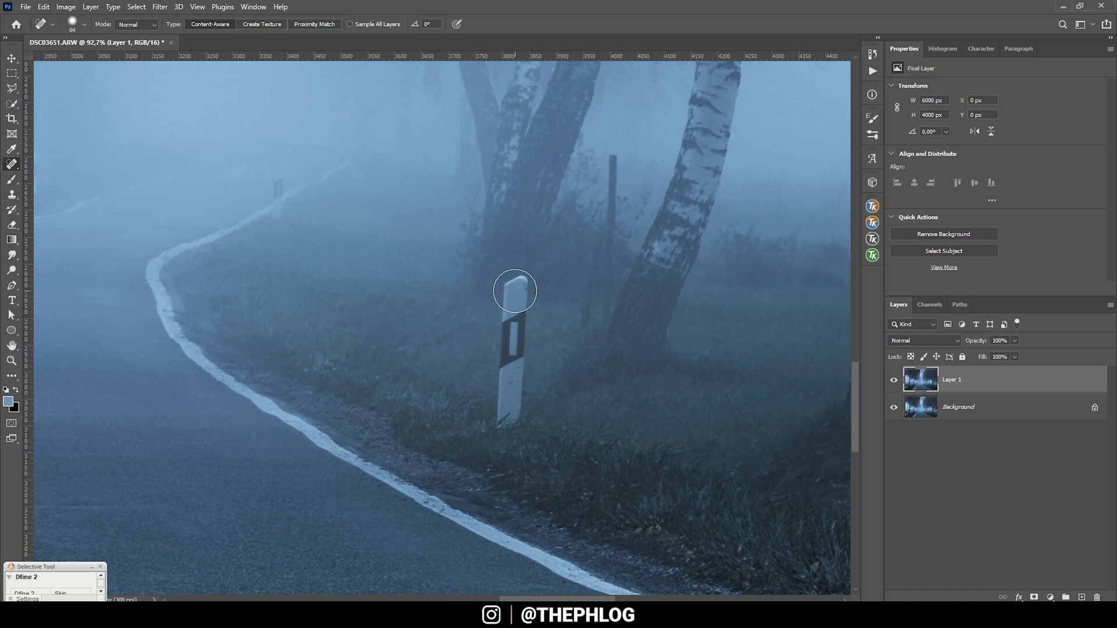
{"action": "left_click", "coordinate": [511, 281]}
{"action": "left_click_drag", "start_coordinate": [511, 284], "coordinate": [504, 419]}
- Enlarge the healing brush and heal away a second road marker post
{"action": "scroll", "coordinate": [242, 130], "scroll_direction": "down", "scroll_amount": 2}
{"action": "scroll", "coordinate": [498, 295], "scroll_direction": "up", "scroll_amount": 2}
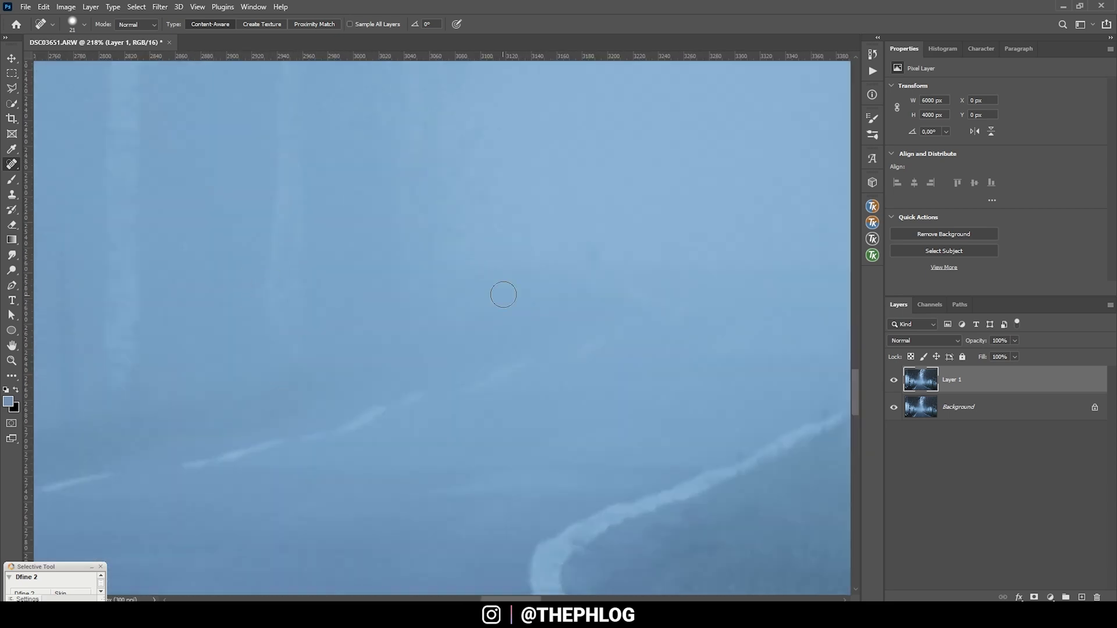
{"action": "scroll", "coordinate": [621, 252], "scroll_direction": "down", "scroll_amount": 4}
{"action": "scroll", "coordinate": [618, 427], "scroll_direction": "up", "scroll_amount": 4}
{"action": "key", "text": "bracketright"}
{"action": "key", "text": "bracketright"}
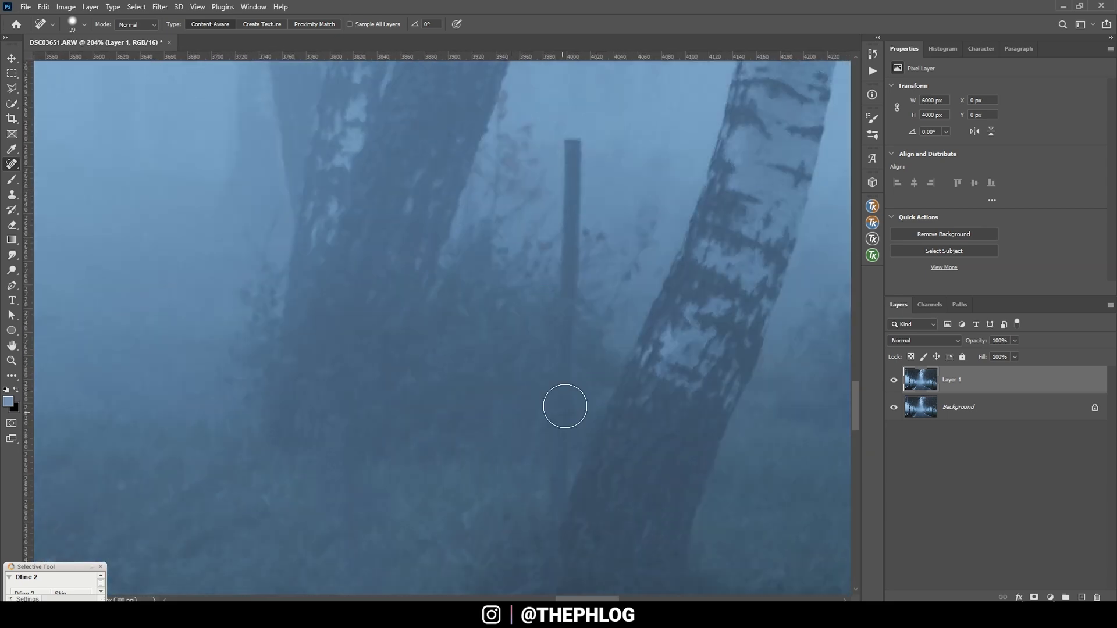
{"action": "scroll", "coordinate": [516, 518], "scroll_direction": "down", "scroll_amount": 4}
{"action": "scroll", "coordinate": [817, 370], "scroll_direction": "up", "scroll_amount": 5}
{"action": "left_click_drag", "start_coordinate": [434, 320], "coordinate": [444, 463]}
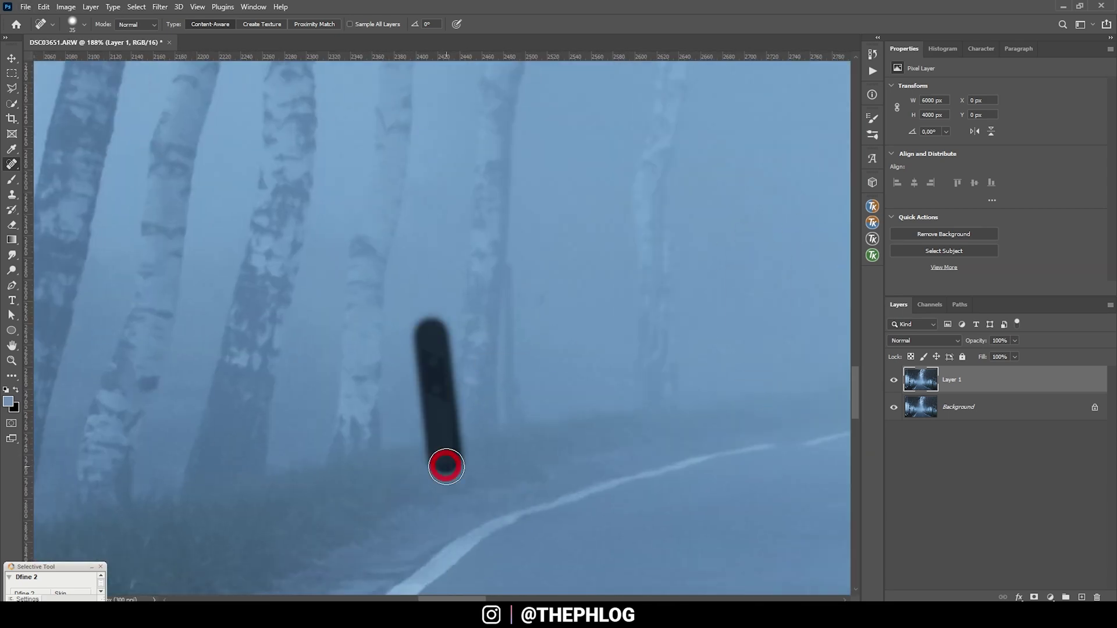
- Shrink the brush and heal away the remaining thin poles with long vertical strokes
{"action": "scroll", "coordinate": [444, 463], "scroll_direction": "down", "scroll_amount": 4}
{"action": "scroll", "coordinate": [481, 503], "scroll_direction": "up", "scroll_amount": 5}
{"action": "key", "text": "bracketleft"}
{"action": "right_click", "coordinate": [491, 361], "text": "alt"}
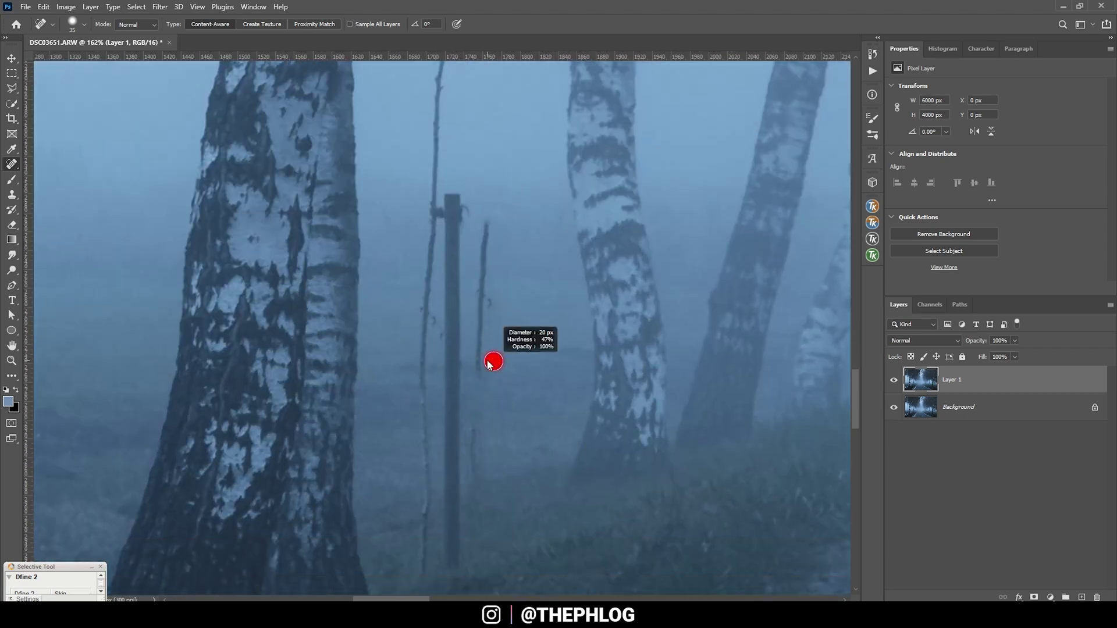
{"action": "left_click_drag", "start_coordinate": [487, 227], "coordinate": [477, 452]}
{"action": "scroll", "coordinate": [476, 451], "scroll_direction": "down", "scroll_amount": 1}
{"action": "left_click_drag", "start_coordinate": [451, 518], "coordinate": [446, 151]}
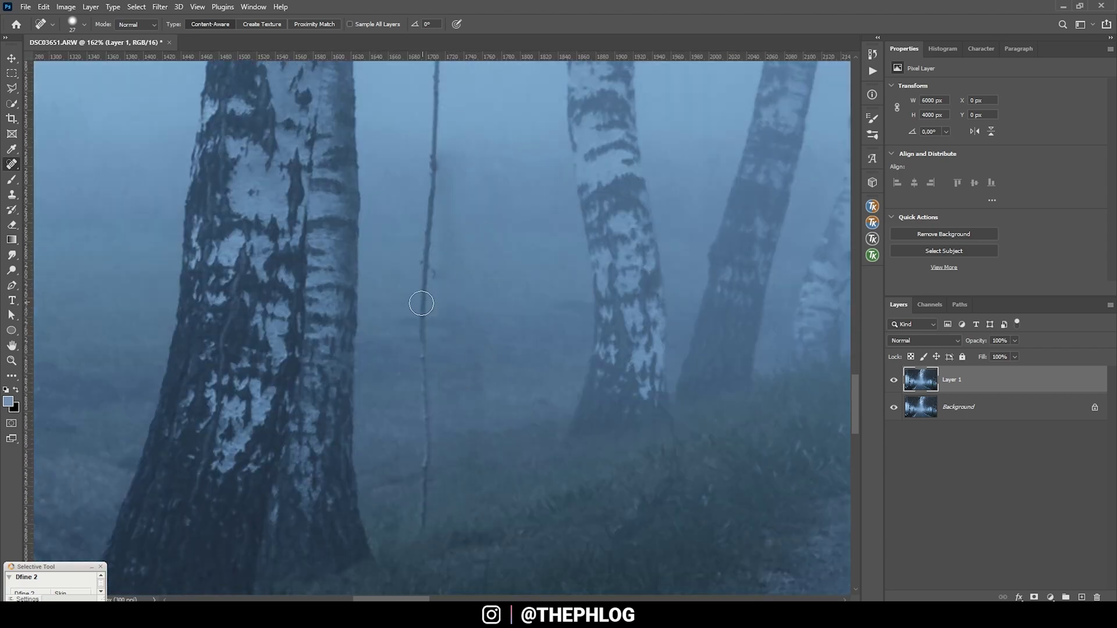
{"action": "left_click_drag", "start_coordinate": [425, 529], "coordinate": [429, 155]}
{"action": "scroll", "coordinate": [436, 251], "scroll_direction": "up", "scroll_amount": 3}
- Shrink the brush further, briefly try the Clone Stamp (S), and fit the image to the window
{"action": "key", "text": "bracketleft"}
{"action": "scroll", "coordinate": [452, 347], "scroll_direction": "down", "scroll_amount": 3}
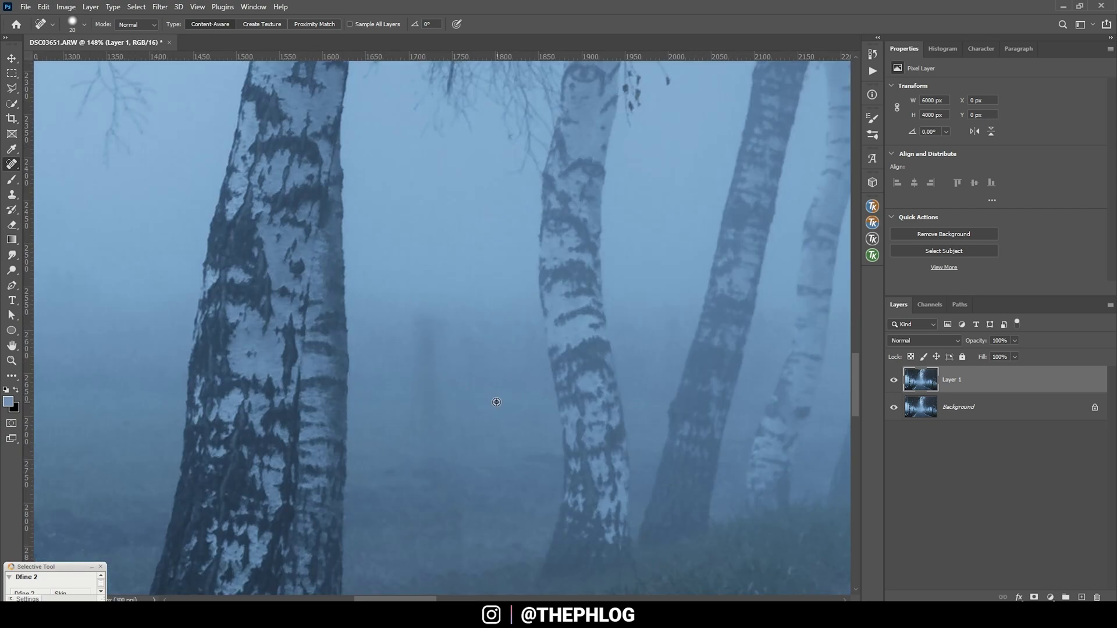
{"action": "key", "text": "s"}
{"action": "scroll", "coordinate": [454, 324], "scroll_direction": "up", "scroll_amount": 2}
{"action": "scroll", "coordinate": [408, 379], "scroll_direction": "down", "scroll_amount": 1}
{"action": "scroll", "coordinate": [385, 412], "scroll_direction": "down", "scroll_amount": 1}
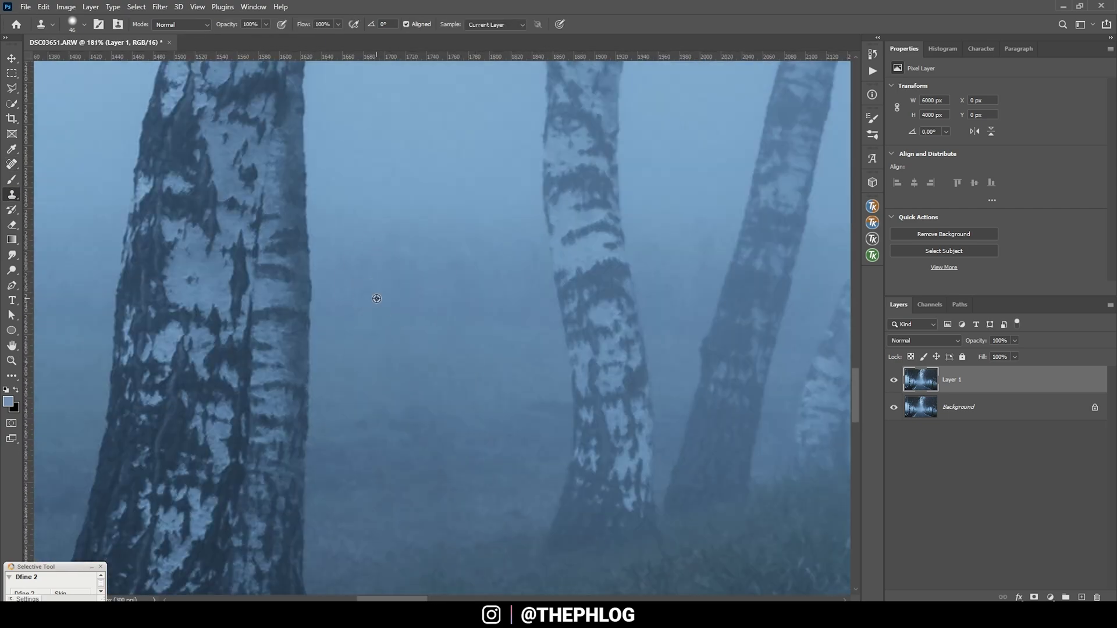
{"action": "key", "text": "ctrl+0"}
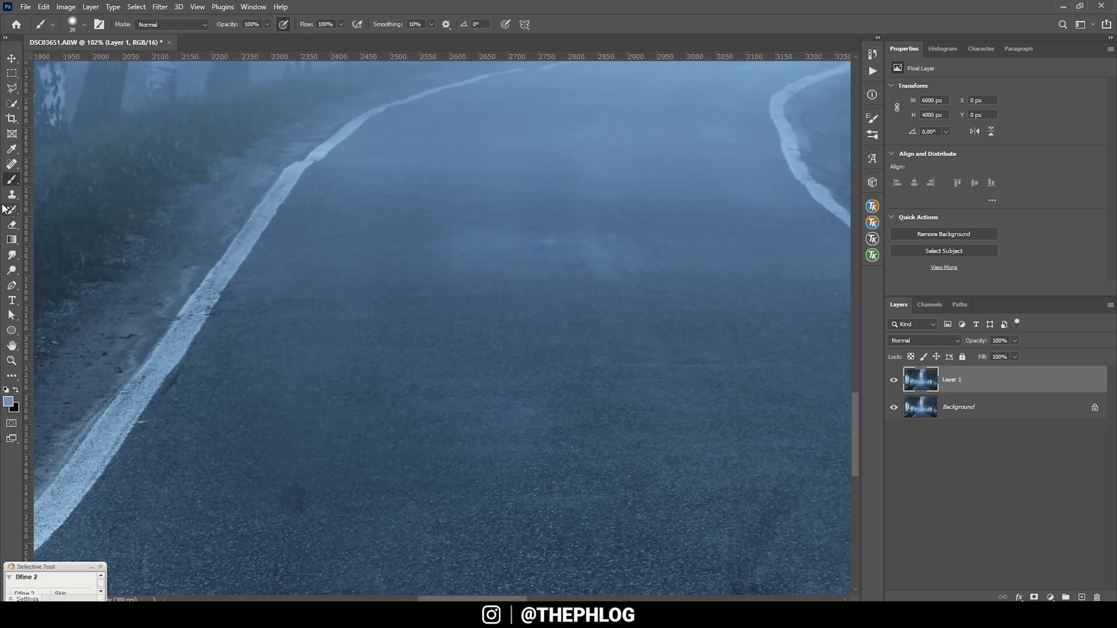
{"action": "scroll", "coordinate": [706, 498], "scroll_direction": "down", "scroll_amount": 2}
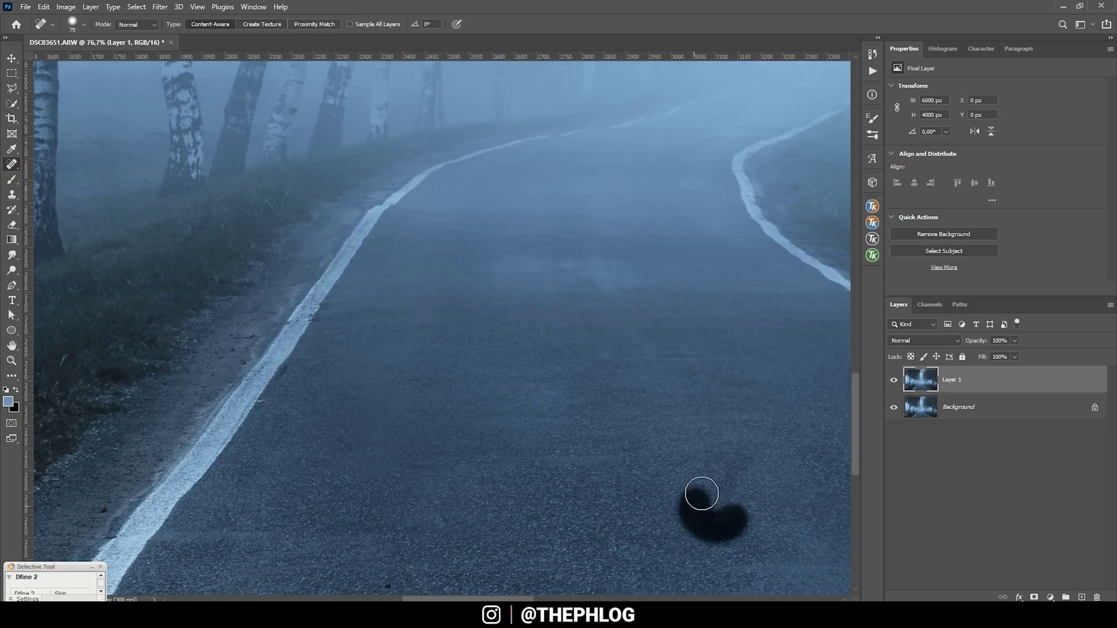
{"action": "key", "text": "ctrl+0"}
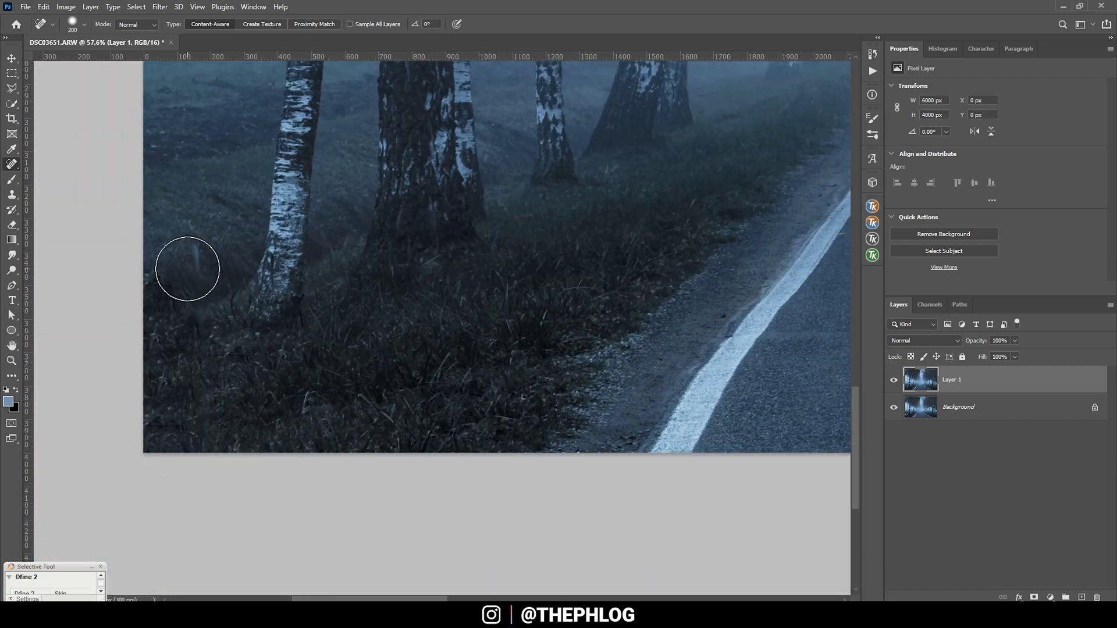
{"action": "scroll", "coordinate": [187, 262], "scroll_direction": "down", "scroll_amount": 5}
{"action": "scroll", "coordinate": [400, 436], "scroll_direction": "up", "scroll_amount": 1}
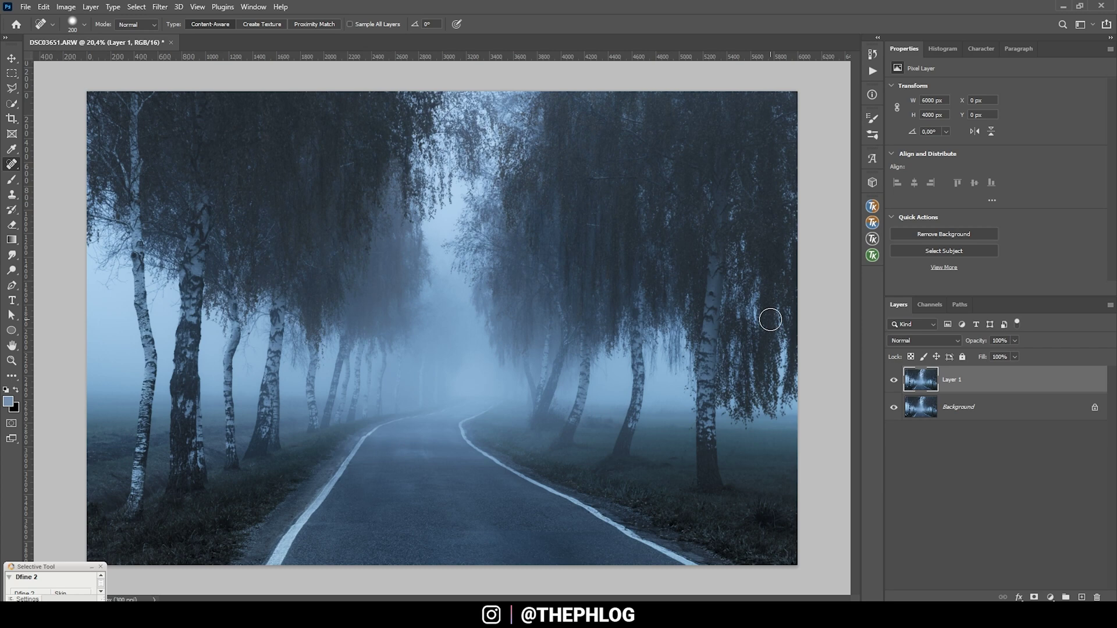
- Add a new layer above Layer 1 with the Soft Light blend mode
{"action": "left_click", "coordinate": [1081, 598]}
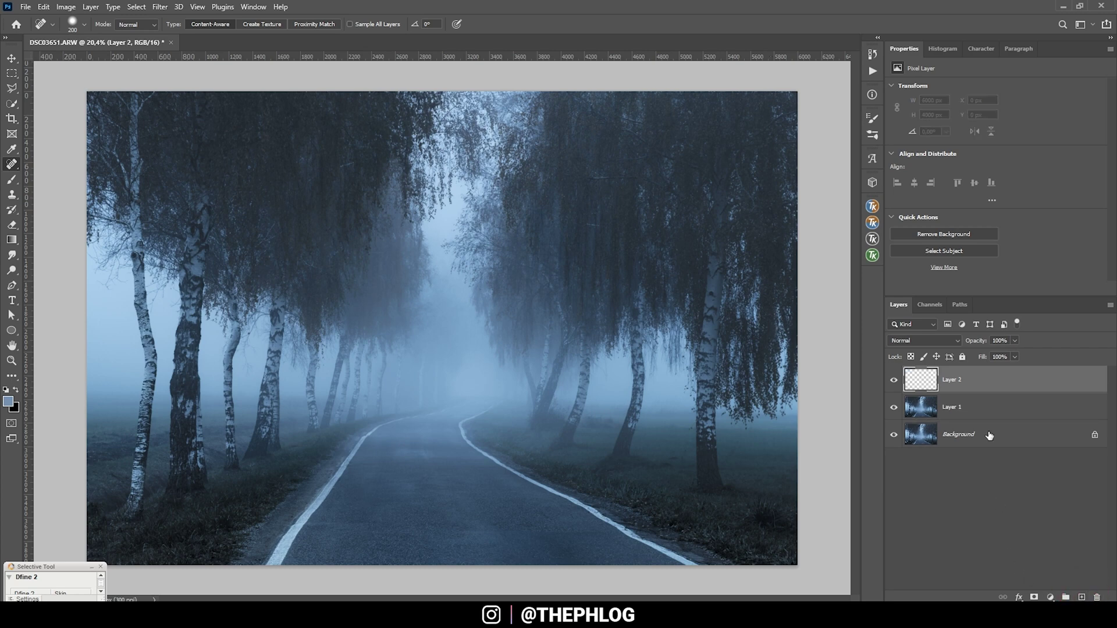
{"action": "left_click", "coordinate": [951, 340]}
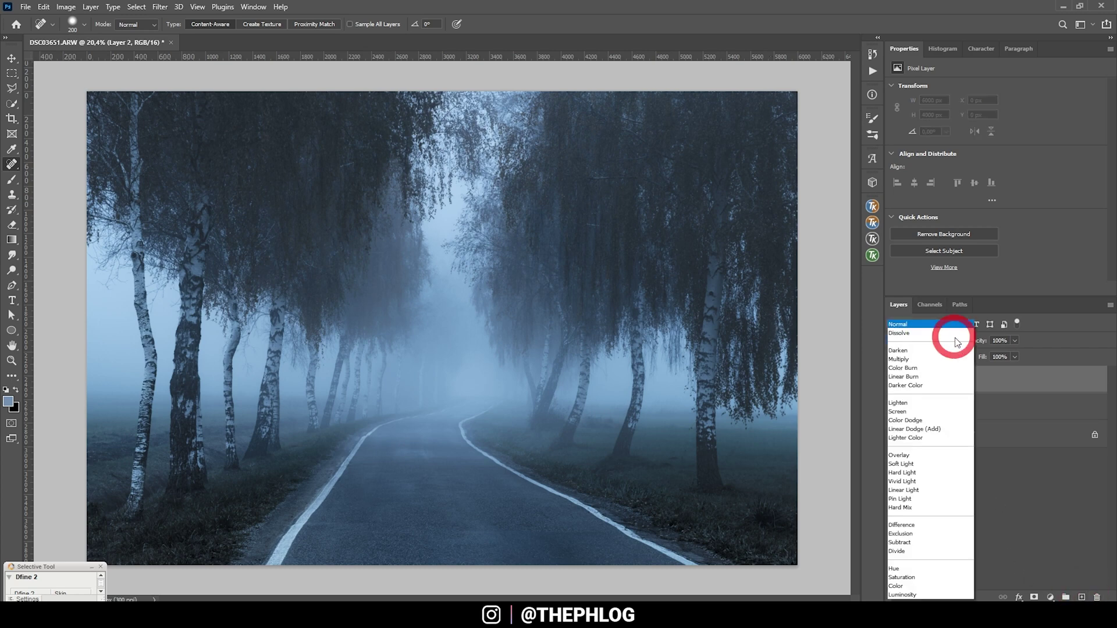
{"action": "left_click", "coordinate": [912, 464]}
- Switch to the Brush and lower its opacity to 11%
{"action": "key", "text": "b"}
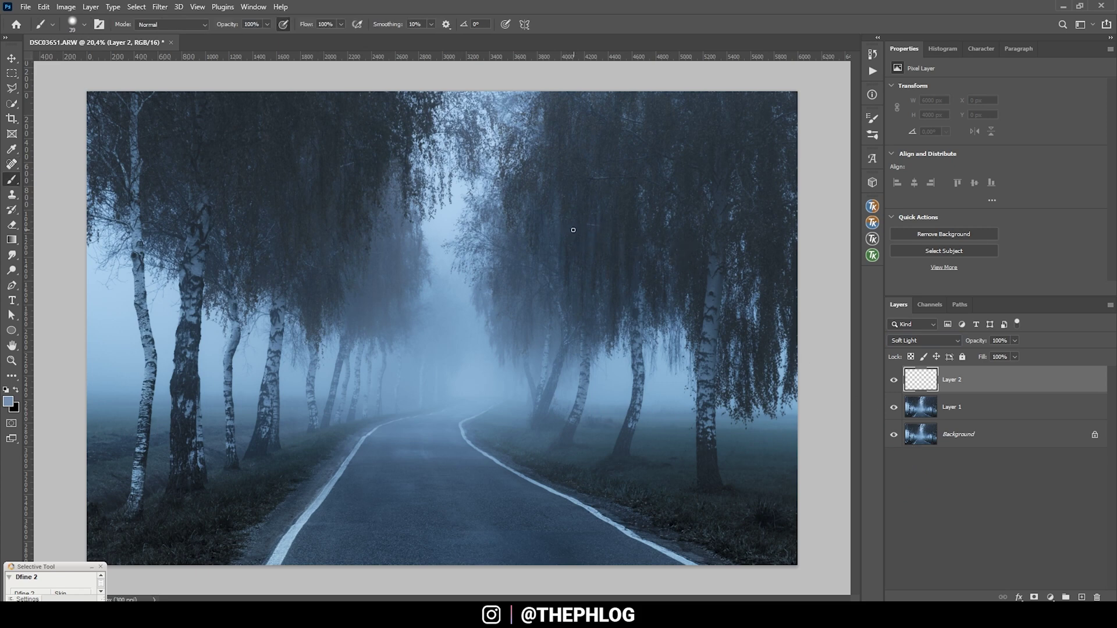
{"action": "left_click", "coordinate": [267, 25]}
{"action": "left_click_drag", "start_coordinate": [269, 37], "coordinate": [224, 40]}
{"action": "left_click_drag", "start_coordinate": [219, 40], "coordinate": [222, 41]}
- Sample the fog colour and set the foreground to a lighter pale blue (b9d1ee)
{"action": "left_click", "coordinate": [464, 185], "text": "alt"}
{"action": "left_click", "coordinate": [8, 401]}
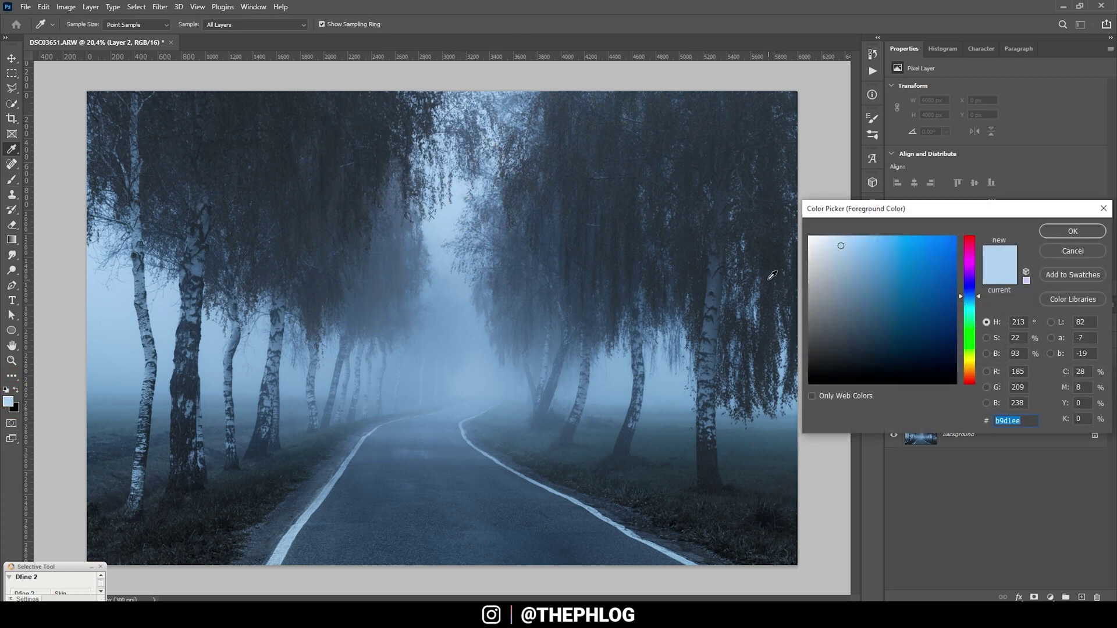
{"action": "left_click", "coordinate": [834, 238]}
{"action": "key", "text": "Return"}
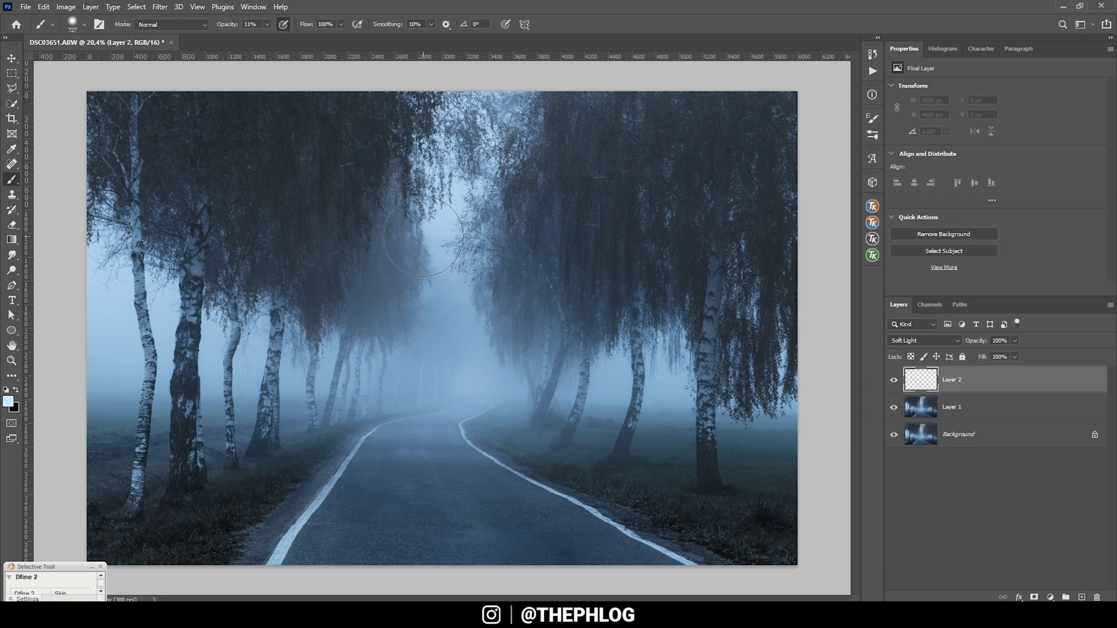
- Paint soft pale-blue glow into the upper fog and the left and right trees with a roughly 1000 px brush
{"action": "right_click", "coordinate": [461, 226], "text": "alt"}
{"action": "left_click_drag", "start_coordinate": [438, 225], "coordinate": [449, 212]}
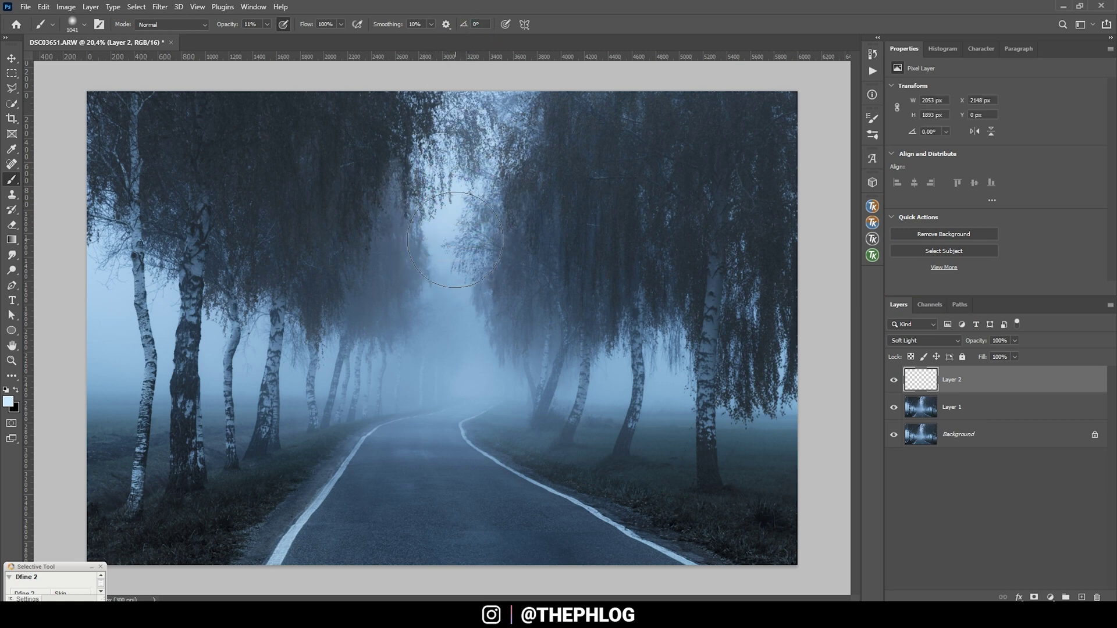
{"action": "left_click", "coordinate": [668, 394]}
{"action": "right_click", "coordinate": [404, 279], "text": "alt"}
{"action": "left_click", "coordinate": [99, 352]}
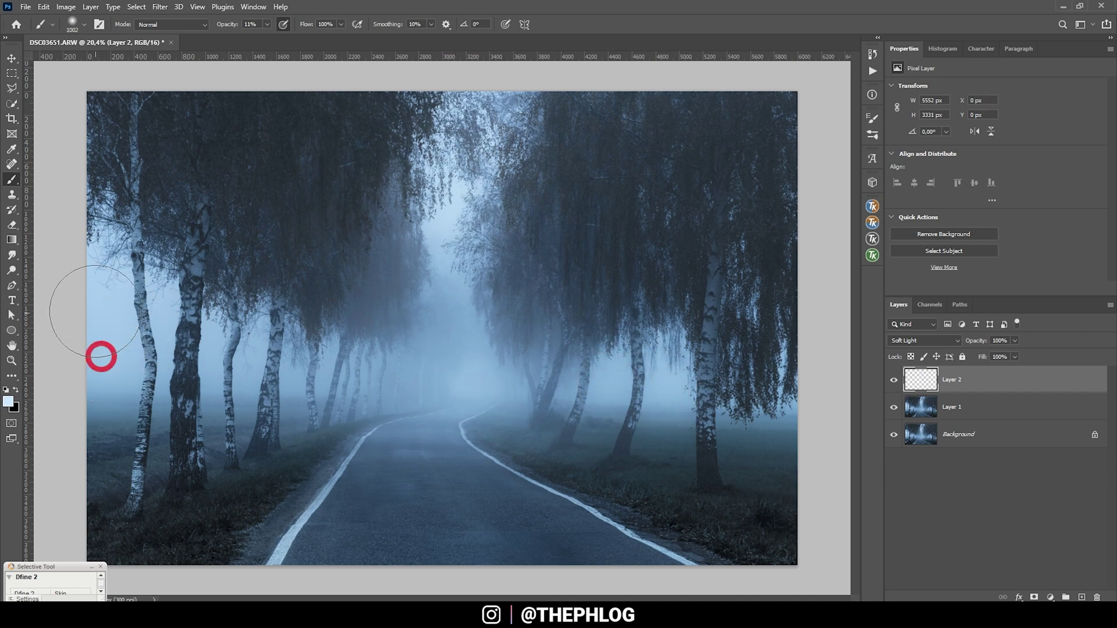
{"action": "left_click", "coordinate": [254, 327]}
{"action": "left_click", "coordinate": [662, 392]}
{"action": "right_click", "coordinate": [539, 376], "text": "alt"}
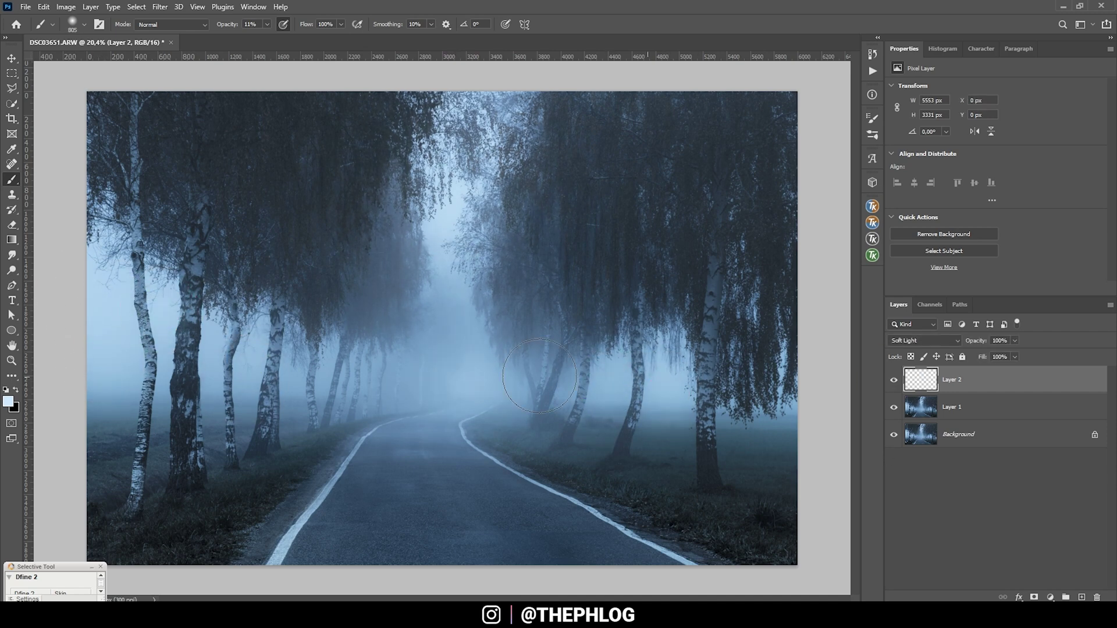
- Compare the glow layer on and off, then flatten the image into one Background layer
{"action": "left_click", "coordinate": [898, 383]}
{"action": "left_click", "coordinate": [898, 384]}
{"action": "left_click", "coordinate": [898, 384]}
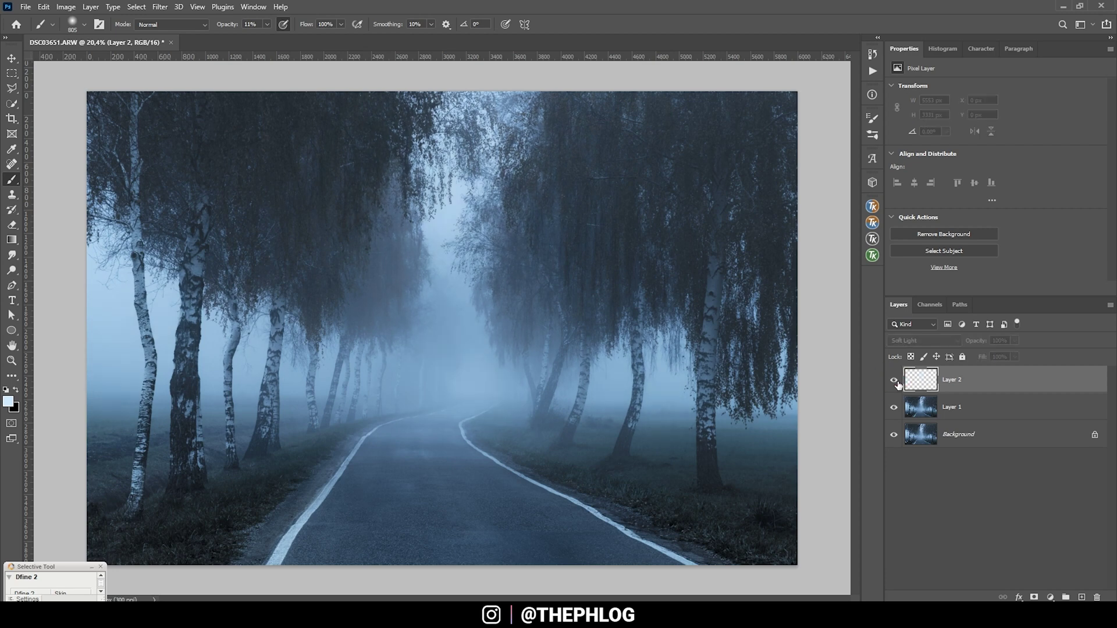
{"action": "left_click", "coordinate": [898, 384]}
{"action": "left_click", "coordinate": [897, 383]}
{"action": "left_click", "coordinate": [898, 383]}
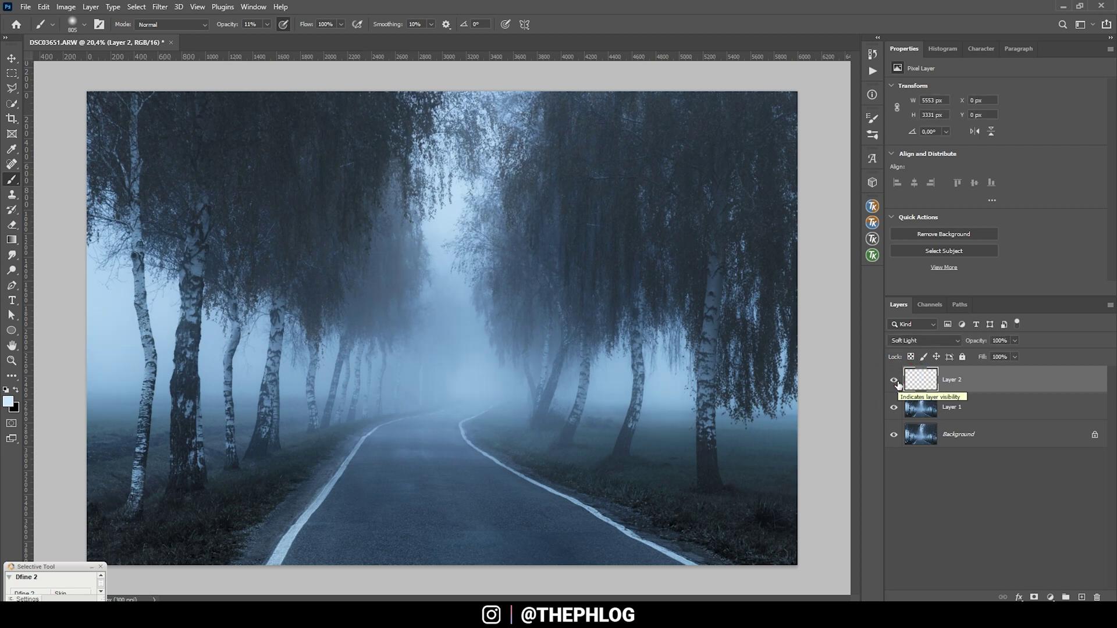
{"action": "left_click", "coordinate": [896, 383]}
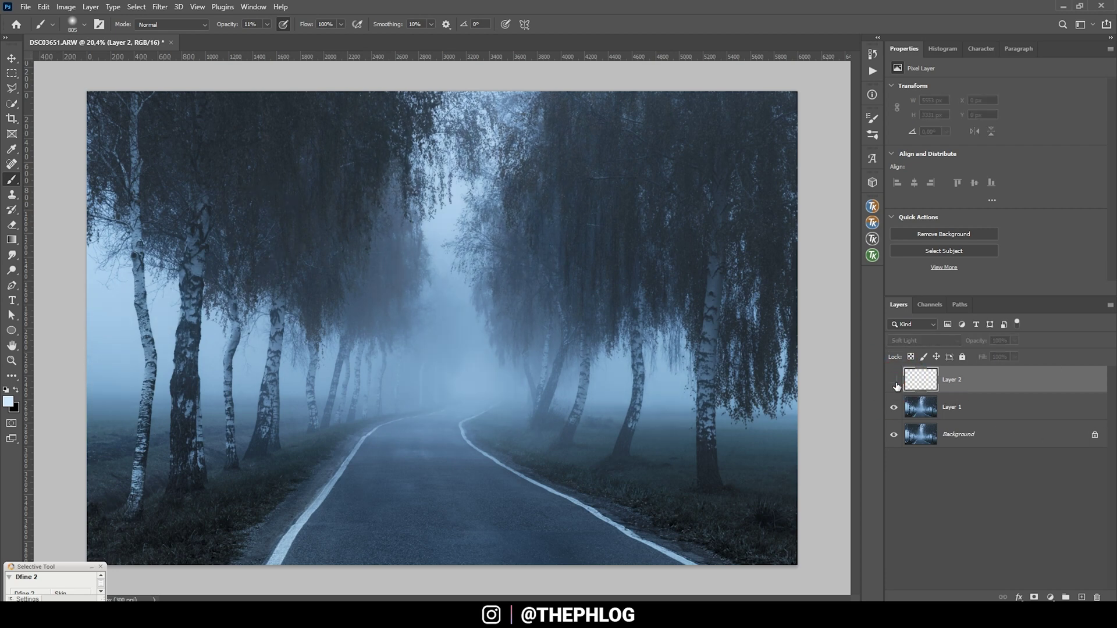
{"action": "left_click", "coordinate": [895, 381]}
{"action": "left_click", "coordinate": [895, 381]}
{"action": "left_click", "coordinate": [895, 381]}
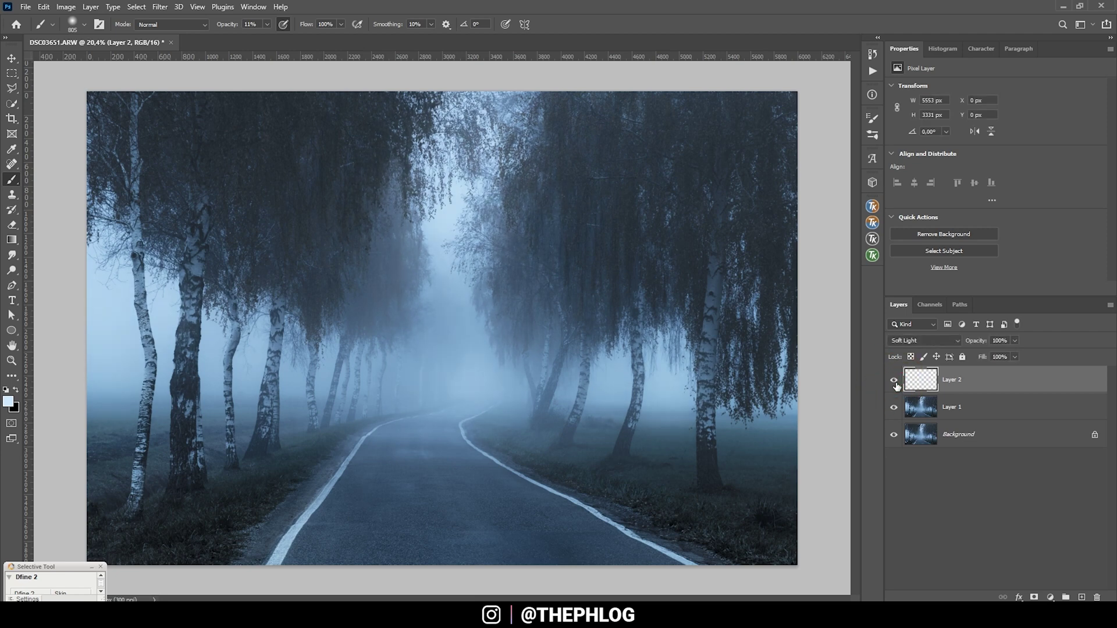
{"action": "key", "text": "ctrl+shift+e"}
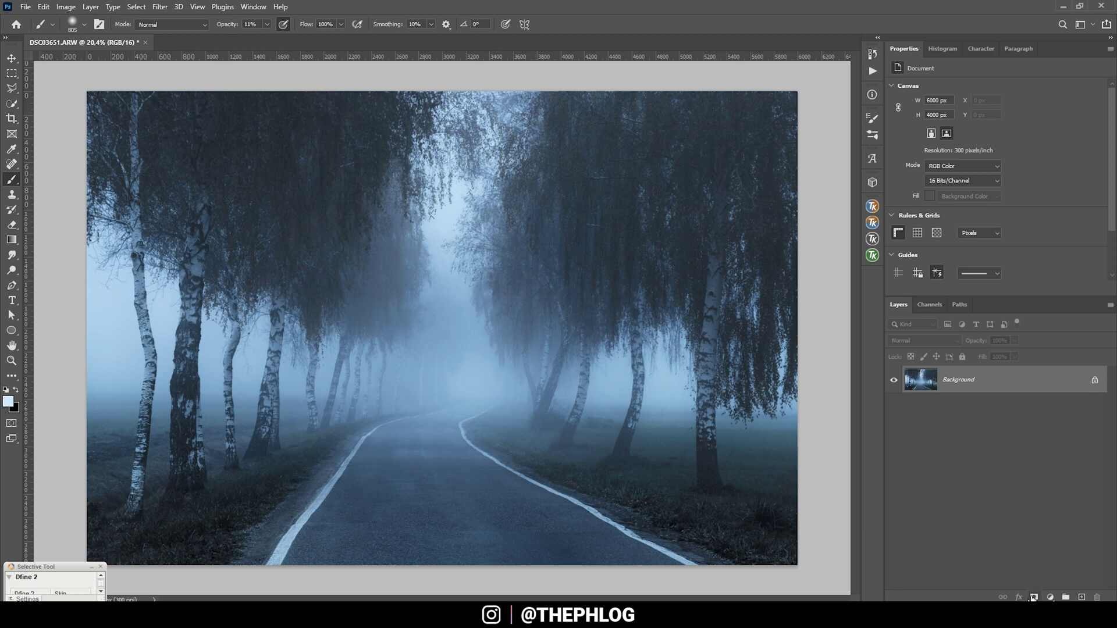
{"action": "left_click", "coordinate": [1050, 598]}
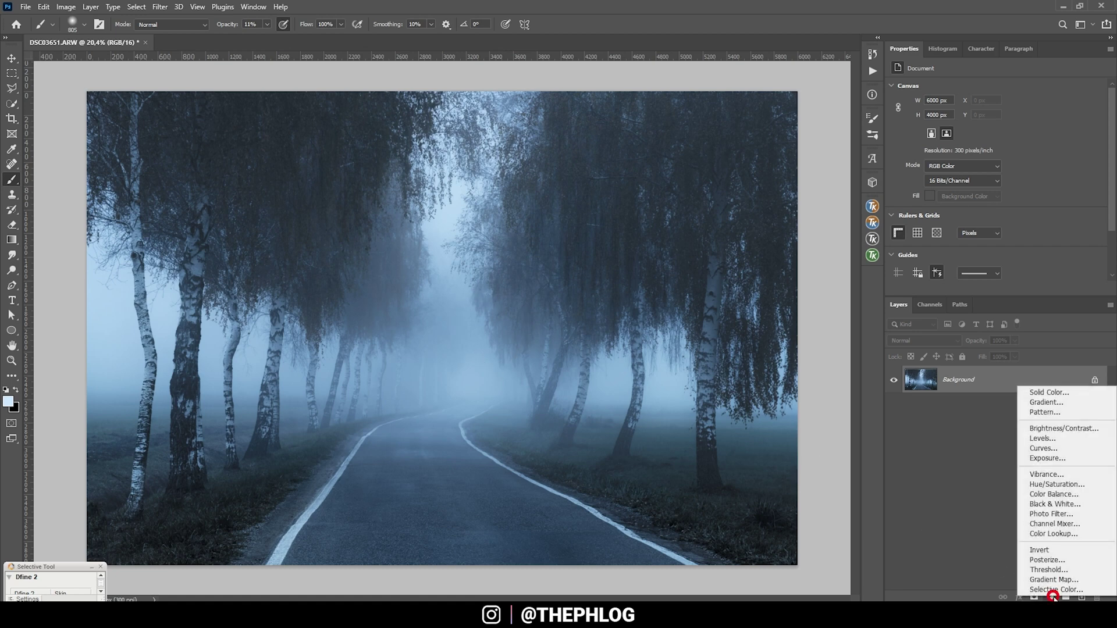
- Add a Levels layer with the black input raised to deepen shadows, and invert its mask to black
{"action": "left_click", "coordinate": [1042, 439]}
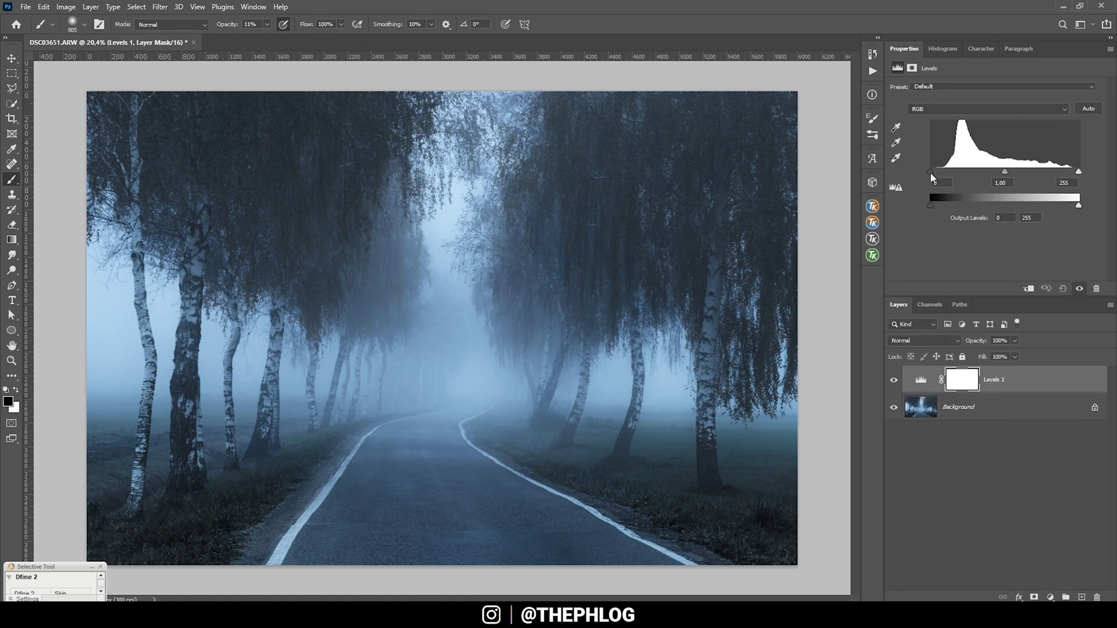
{"action": "left_click_drag", "start_coordinate": [930, 172], "coordinate": [933, 172]}
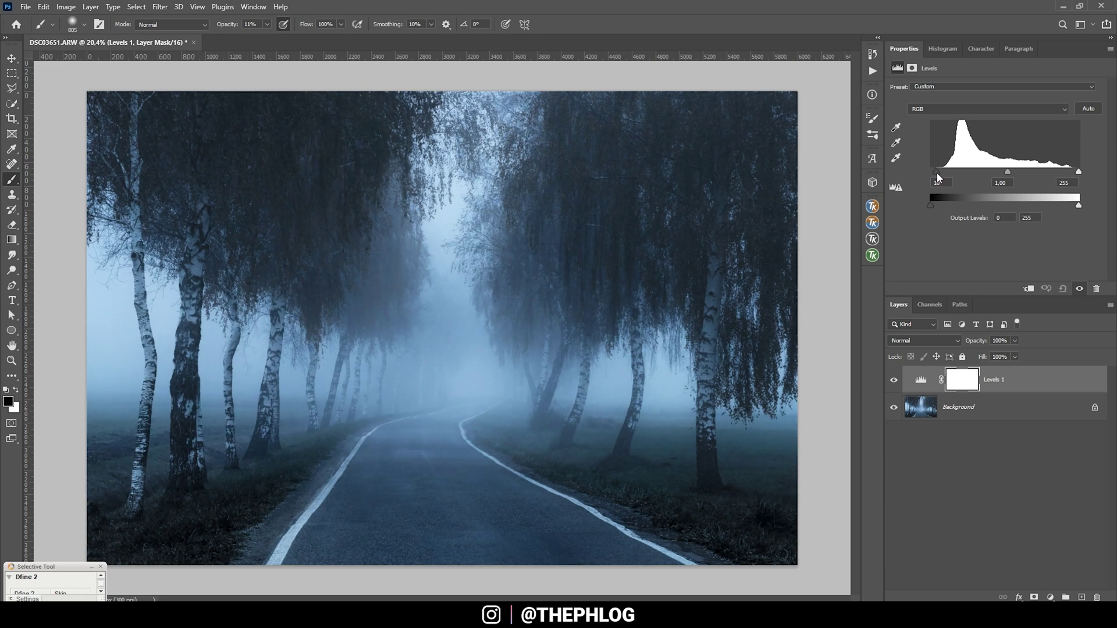
{"action": "left_click", "coordinate": [962, 383]}
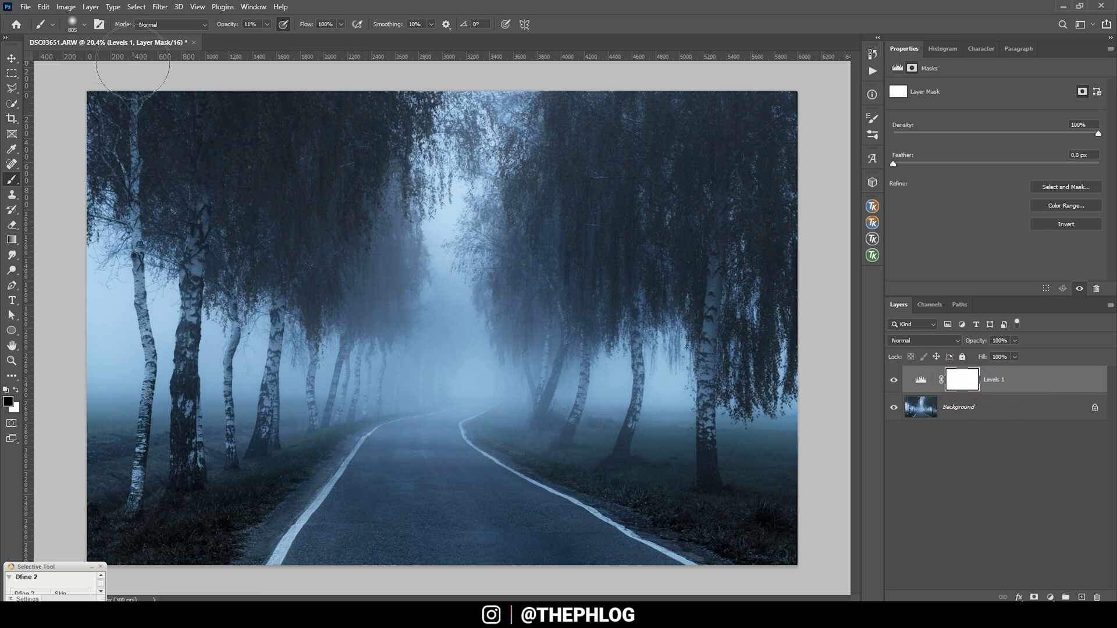
{"action": "left_click", "coordinate": [954, 383]}
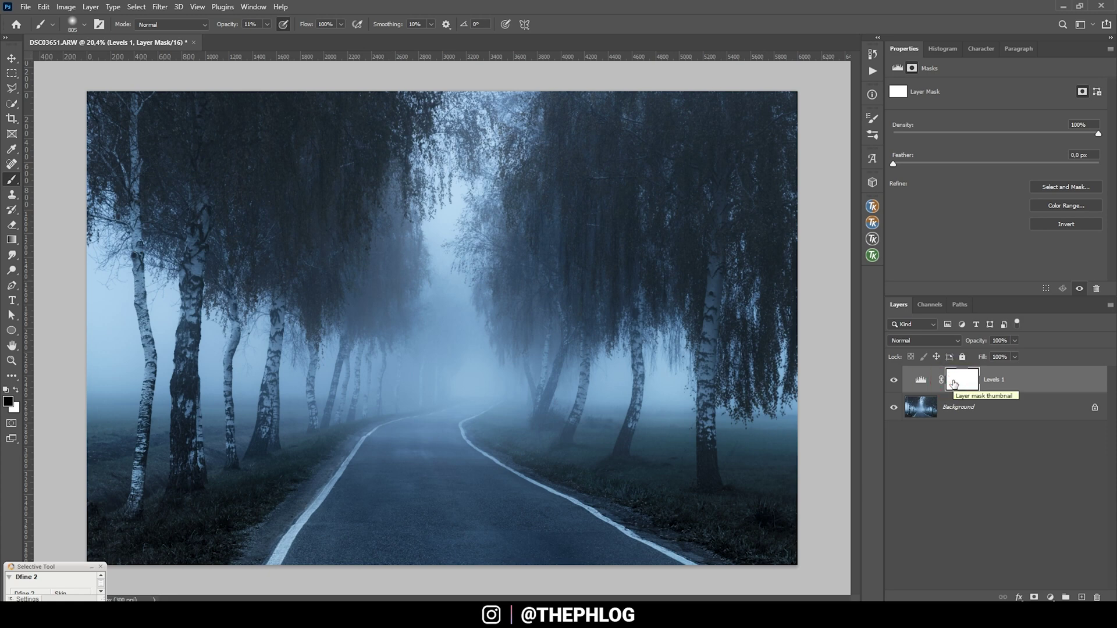
{"action": "key", "text": "ctrl+i"}
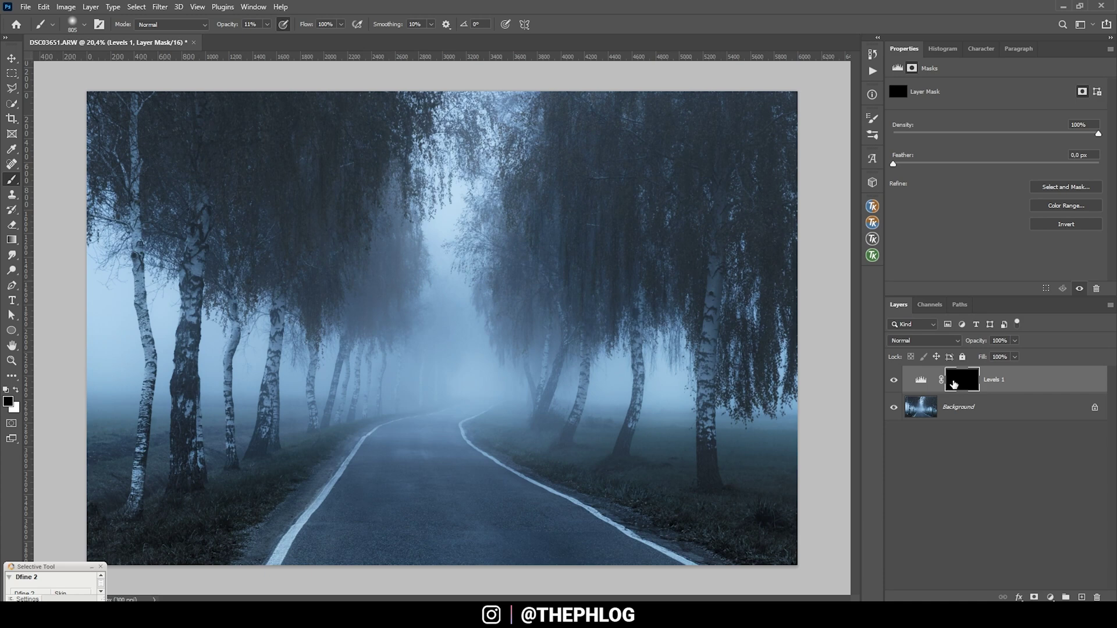
- Set the foreground to white (ffffff), try a full-opacity brush stroke on the top-left foliage, then undo it
{"action": "left_click", "coordinate": [8, 401]}
{"action": "type", "text": "ffffff"}
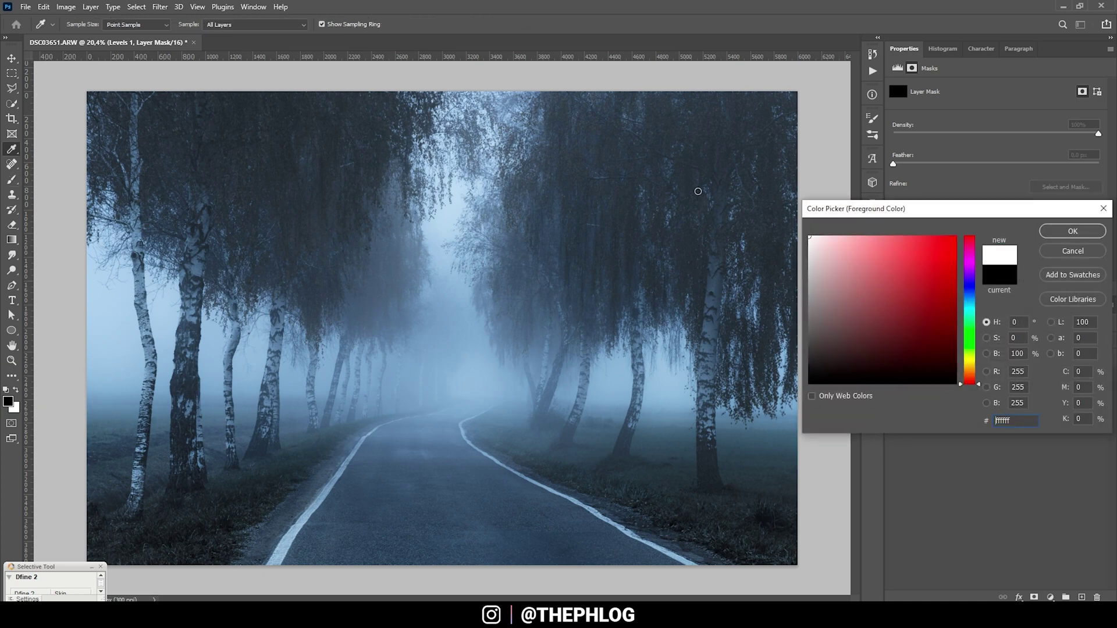
{"action": "left_click", "coordinate": [1073, 231]}
{"action": "key", "text": "b"}
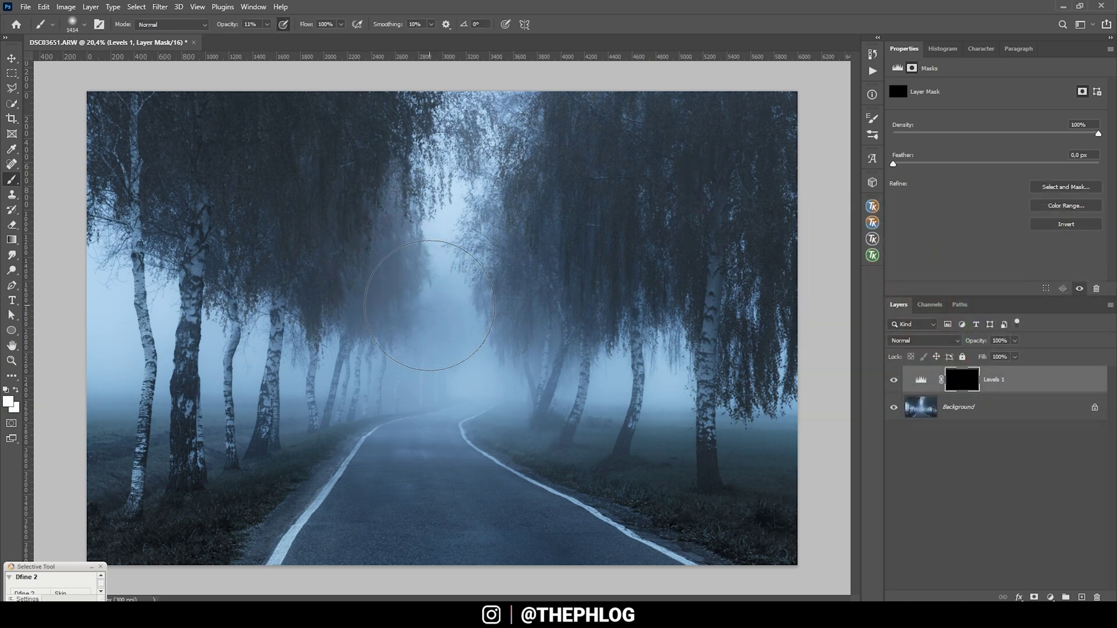
{"action": "key", "text": "0"}
{"action": "mouse_move", "coordinate": [102, 136]}
{"action": "left_mouse_down"}
{"action": "mouse_move", "coordinate": [344, 108]}
{"action": "mouse_move", "coordinate": [358, 95]}
{"action": "mouse_move", "coordinate": [316, 151]}
{"action": "mouse_move", "coordinate": [275, 250]}
{"action": "mouse_move", "coordinate": [312, 263]}
{"action": "mouse_move", "coordinate": [382, 248]}
{"action": "mouse_move", "coordinate": [349, 236]}
{"action": "left_mouse_up"}
{"action": "key", "text": "ctrl+z"}
- Paint the Levels darkening onto the top-left and top-right trees at 26% opacity, then merge it down
{"action": "left_click", "coordinate": [268, 24]}
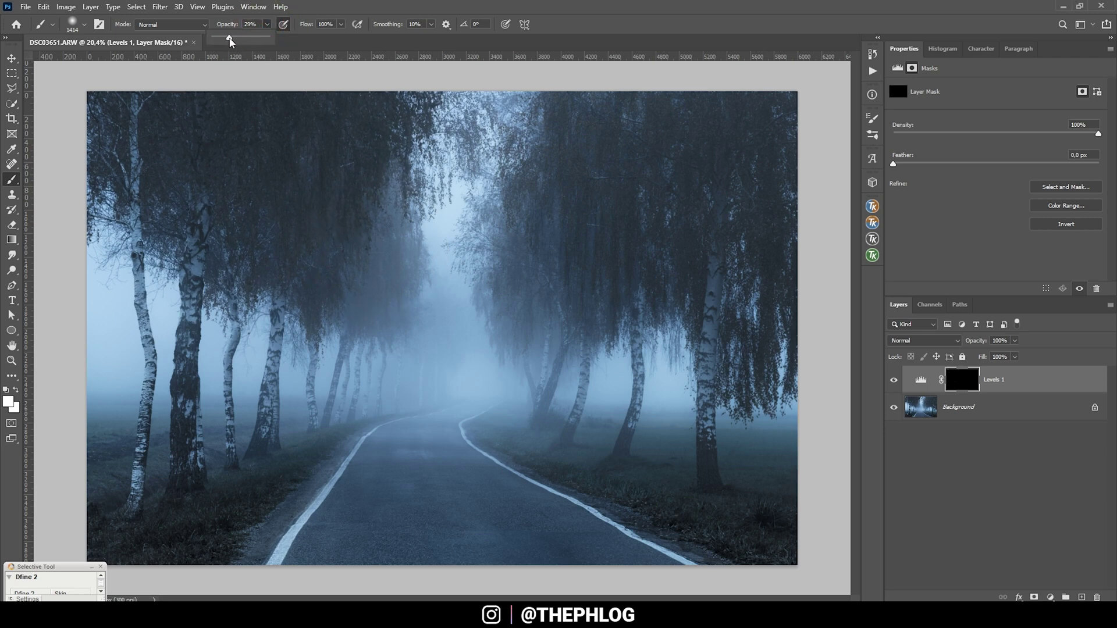
{"action": "mouse_move", "coordinate": [138, 150]}
{"action": "left_mouse_down"}
{"action": "mouse_move", "coordinate": [264, 137]}
{"action": "mouse_move", "coordinate": [196, 210]}
{"action": "mouse_move", "coordinate": [175, 194]}
{"action": "left_mouse_up"}
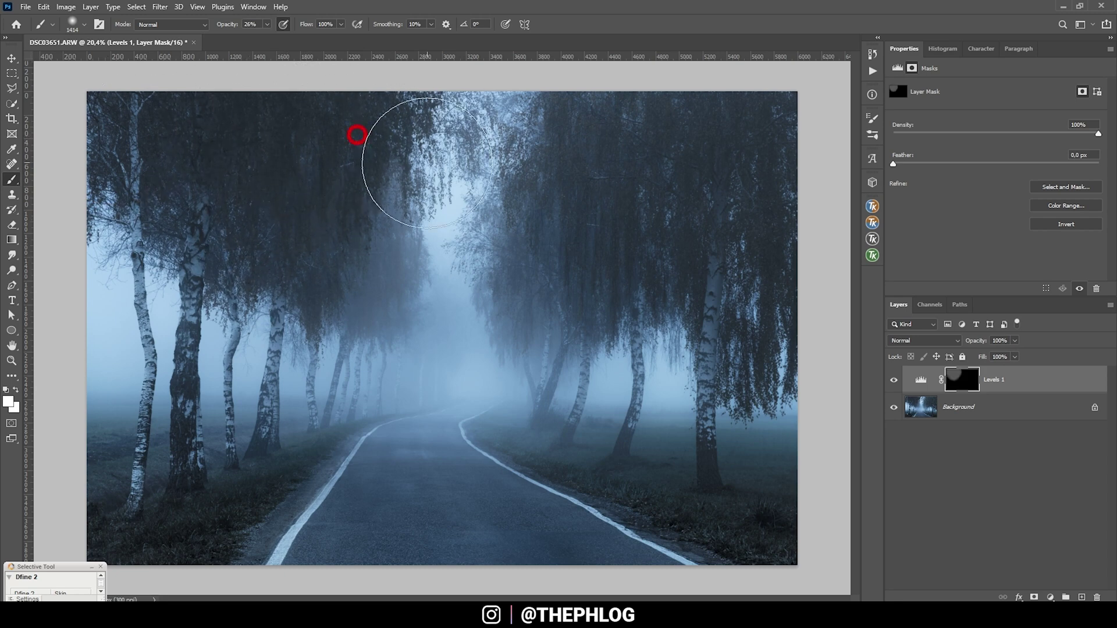
{"action": "mouse_move", "coordinate": [575, 135]}
{"action": "left_mouse_down"}
{"action": "mouse_move", "coordinate": [571, 221]}
{"action": "mouse_move", "coordinate": [593, 239]}
{"action": "mouse_move", "coordinate": [672, 198]}
{"action": "mouse_move", "coordinate": [710, 122]}
{"action": "mouse_move", "coordinate": [799, 91]}
{"action": "mouse_move", "coordinate": [788, 114]}
{"action": "mouse_move", "coordinate": [569, 94]}
{"action": "mouse_move", "coordinate": [650, 104]}
{"action": "mouse_move", "coordinate": [639, 116]}
{"action": "mouse_move", "coordinate": [784, 182]}
{"action": "mouse_move", "coordinate": [761, 310]}
{"action": "mouse_move", "coordinate": [714, 339]}
{"action": "mouse_move", "coordinate": [773, 124]}
{"action": "mouse_move", "coordinate": [200, 122]}
{"action": "mouse_move", "coordinate": [102, 199]}
{"action": "left_mouse_up"}
{"action": "left_click", "coordinate": [894, 380]}
{"action": "left_click", "coordinate": [894, 380]}
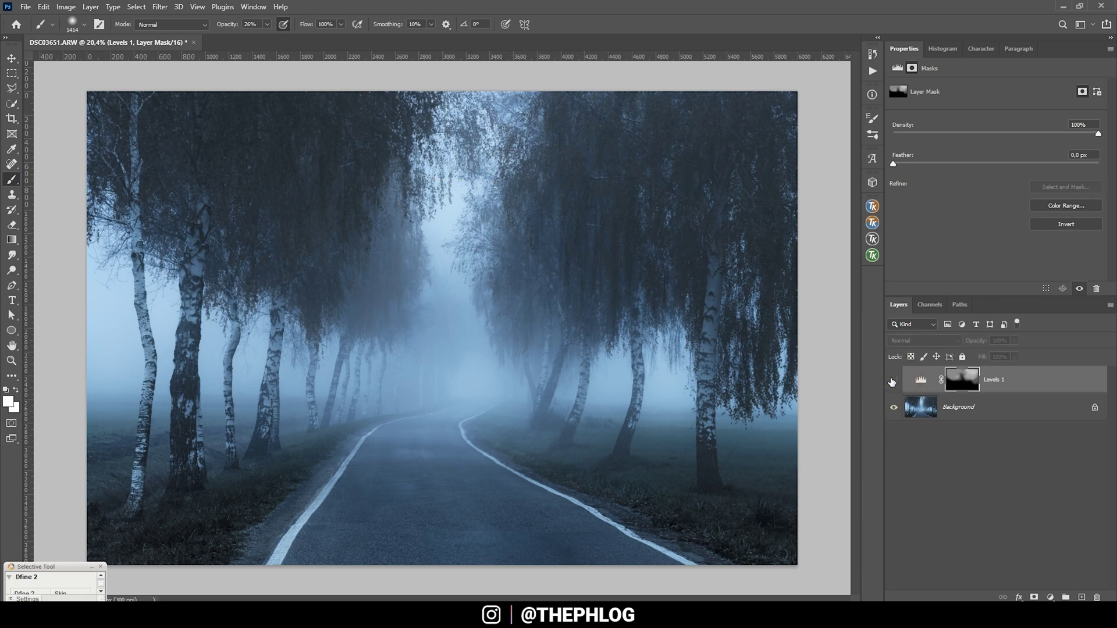
{"action": "left_click", "coordinate": [969, 417]}
{"action": "key", "text": "Delete"}
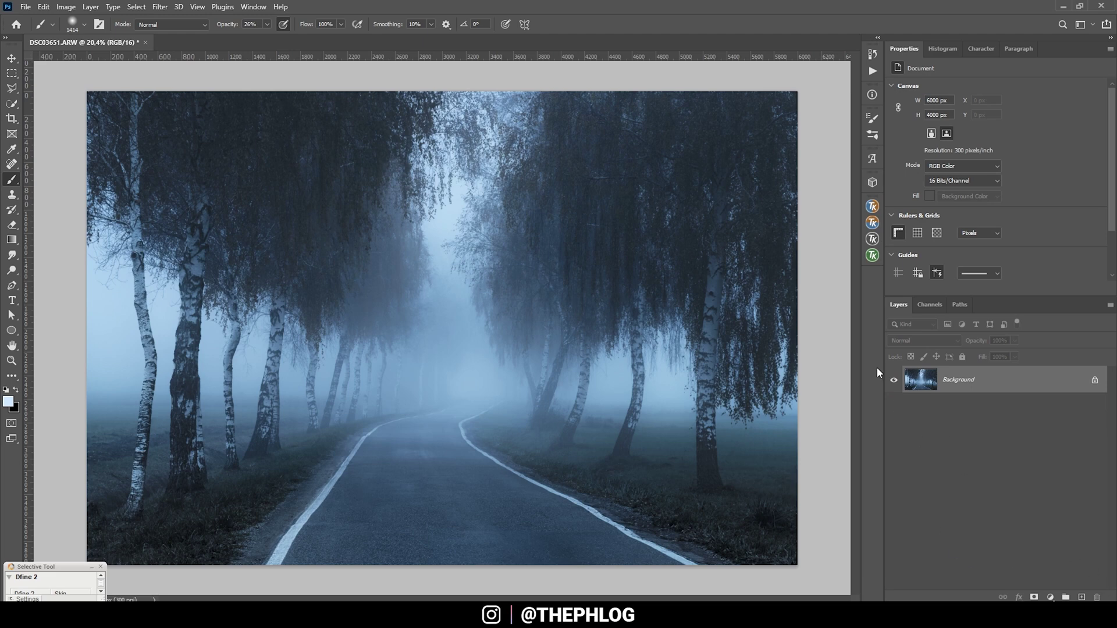
- Launch Color Efex Pro 4 from the Filter menu and choose the Tonal Contrast filter
{"action": "left_click", "coordinate": [160, 7]}
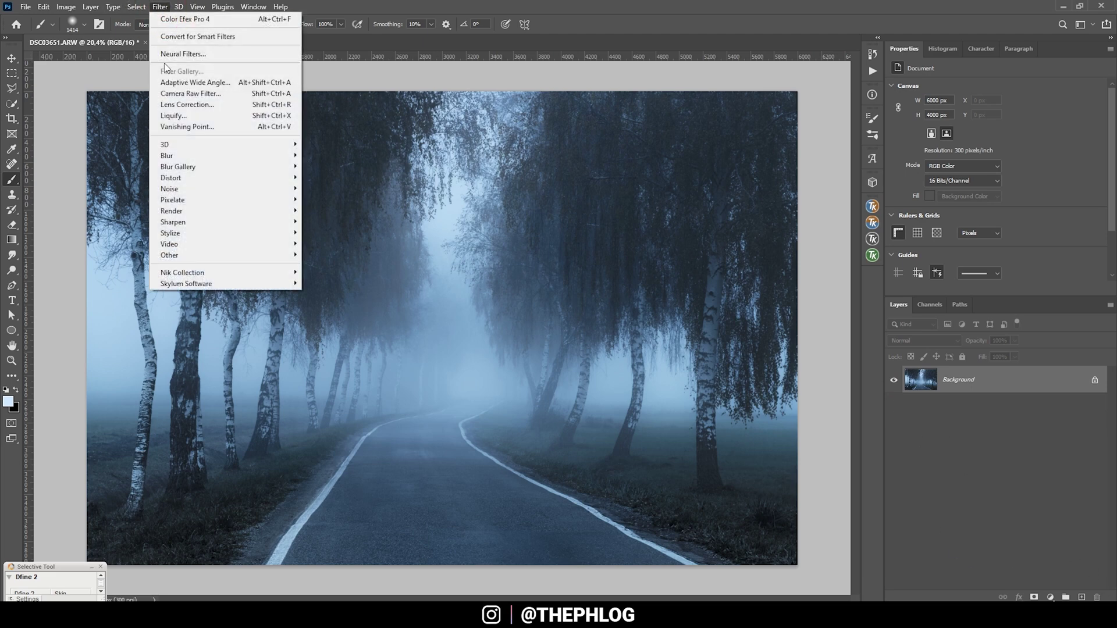
{"action": "mouse_move", "coordinate": [257, 275]}
{"action": "left_click", "coordinate": [335, 284]}
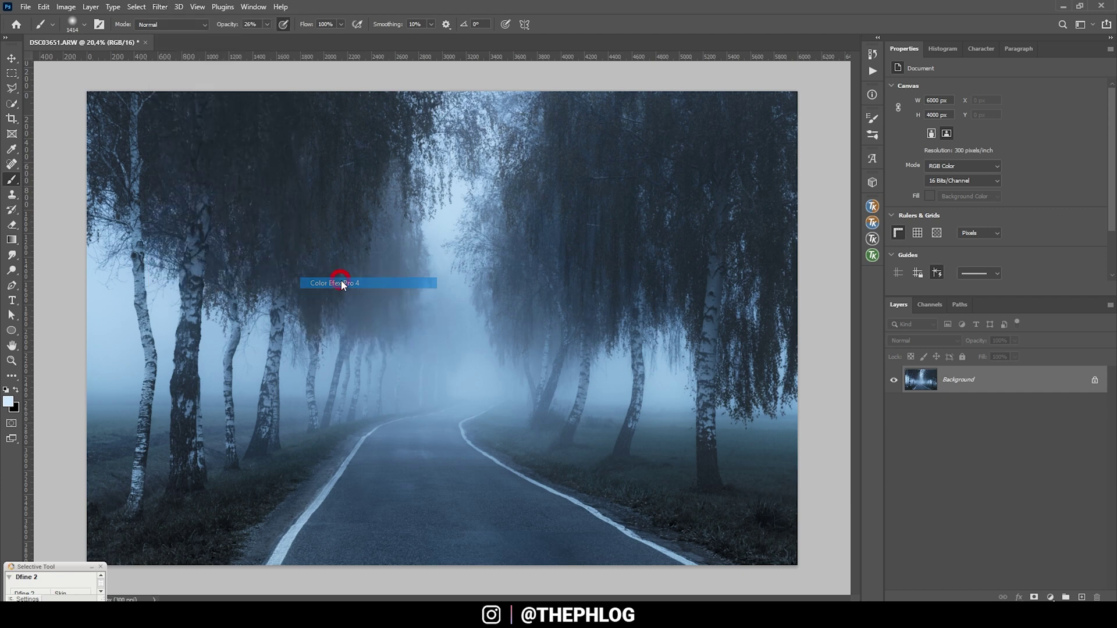
{"action": "left_click", "coordinate": [156, 436]}
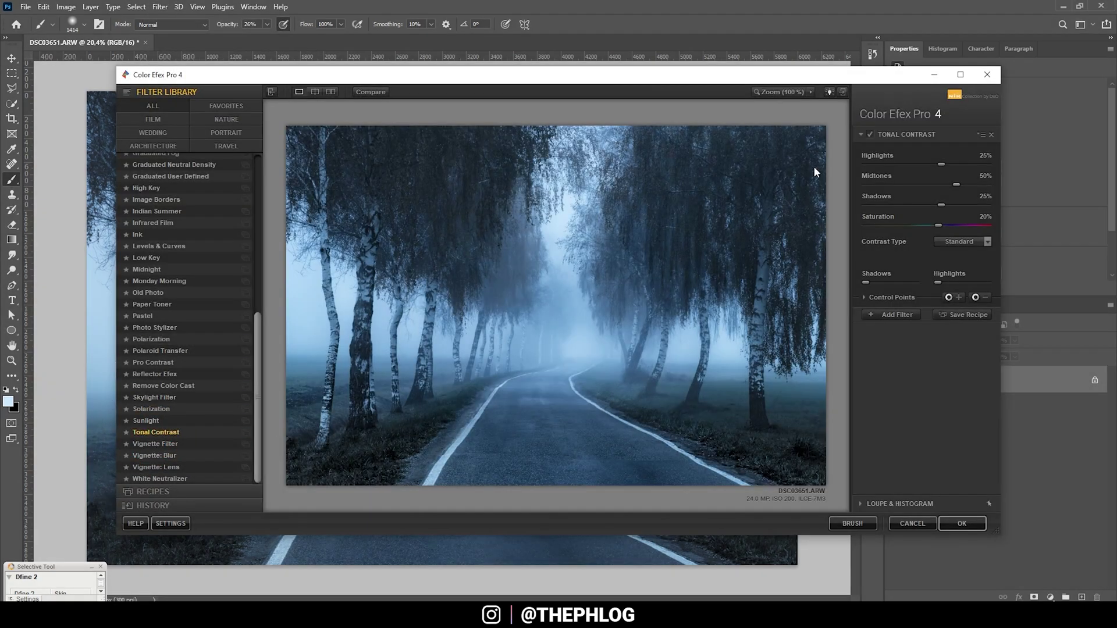
- Reset the Tonal Contrast sliders to 0%, set Highlights 10% and Midtones 25%, and apply
{"action": "double_click", "coordinate": [983, 155]}
{"action": "double_click", "coordinate": [982, 174]}
{"action": "double_click", "coordinate": [984, 196]}
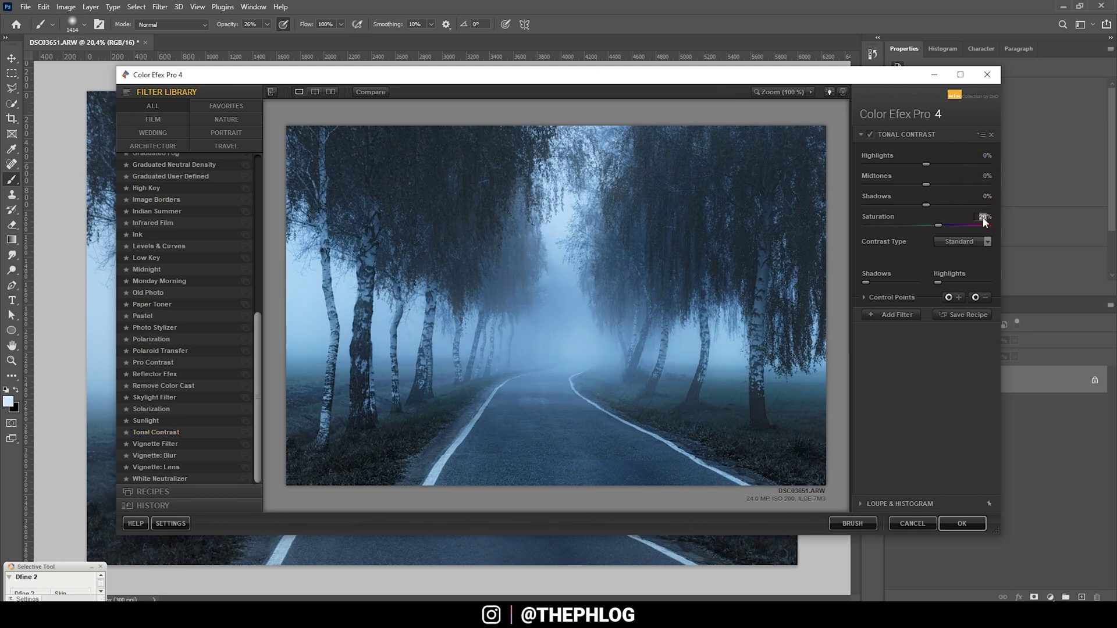
{"action": "double_click", "coordinate": [985, 219]}
{"action": "left_click_drag", "start_coordinate": [944, 183], "coordinate": [942, 183]}
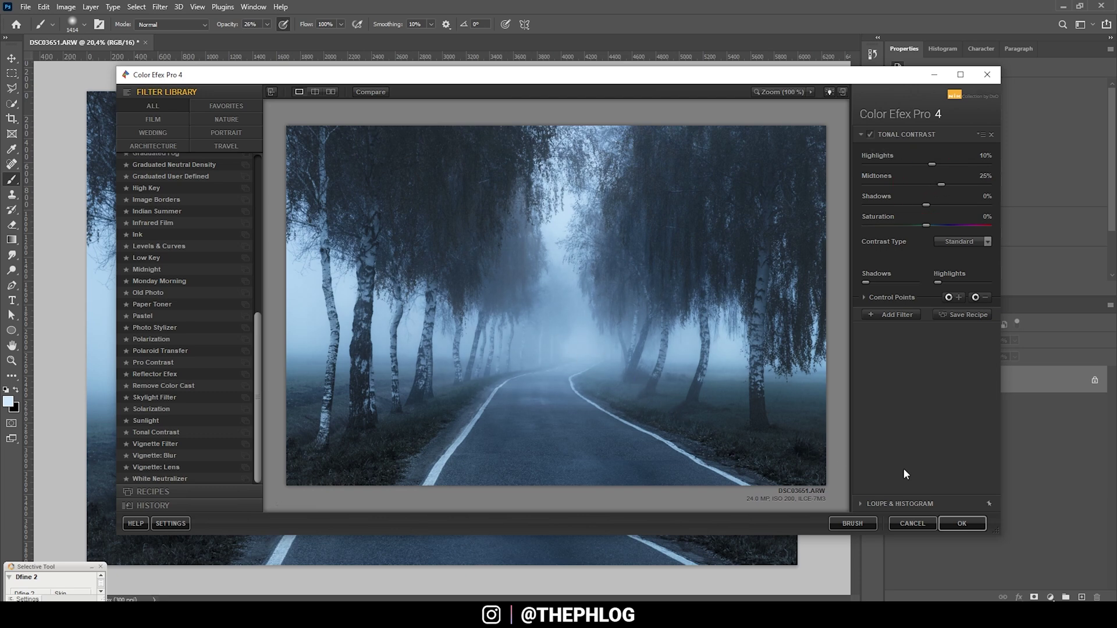
{"action": "left_click", "coordinate": [962, 523]}
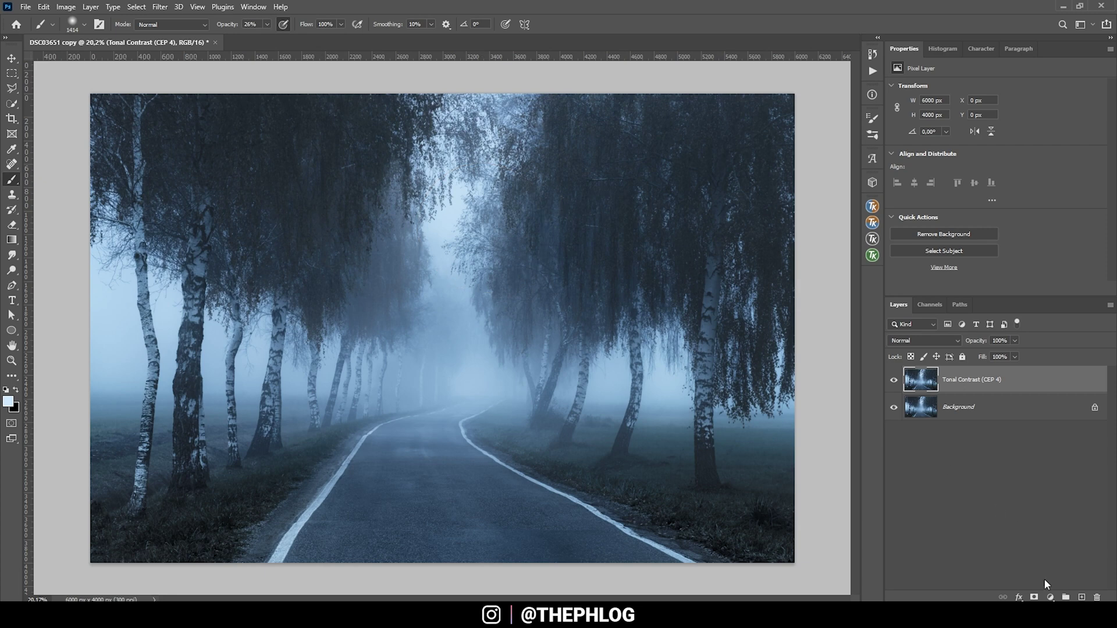
- Add a layer mask to the Tonal Contrast layer and set the foreground to black (000000)
{"action": "left_click", "coordinate": [1035, 597]}
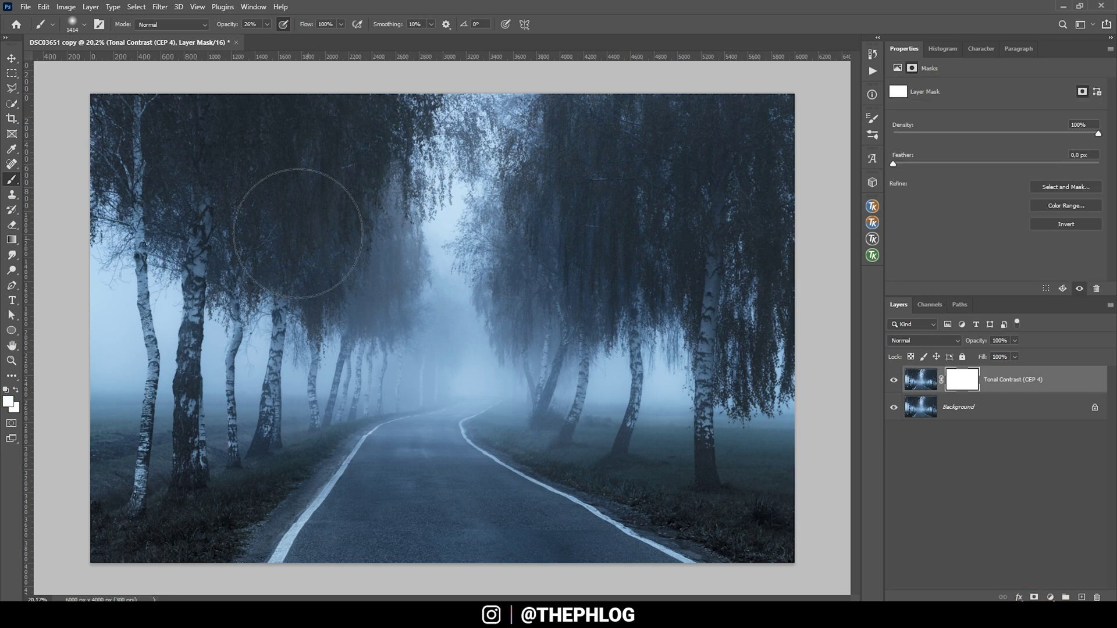
{"action": "left_click", "coordinate": [8, 402]}
{"action": "type", "text": "000000"}
{"action": "left_click", "coordinate": [1072, 231]}
{"action": "key", "text": "b"}
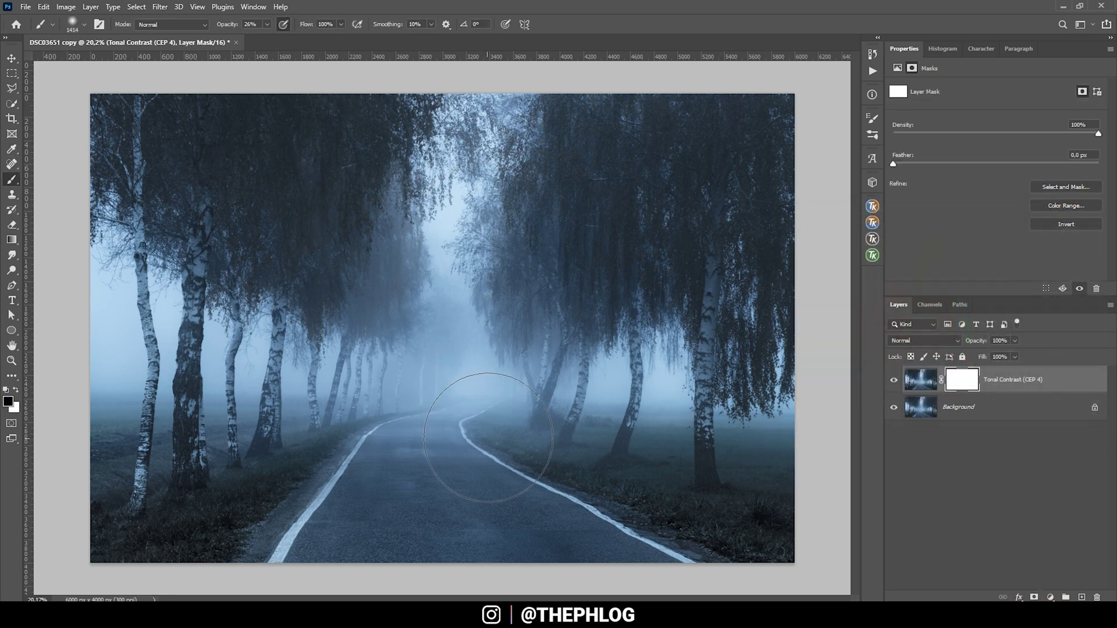
{"action": "left_click", "coordinate": [894, 380]}
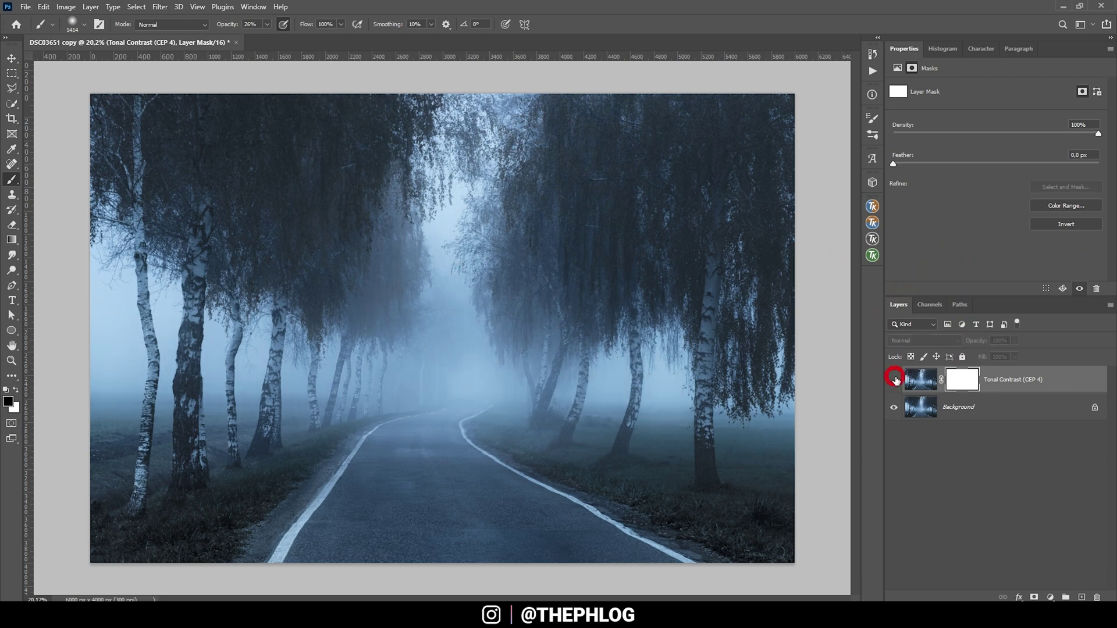
{"action": "left_click", "coordinate": [895, 380]}
{"action": "left_click", "coordinate": [894, 380]}
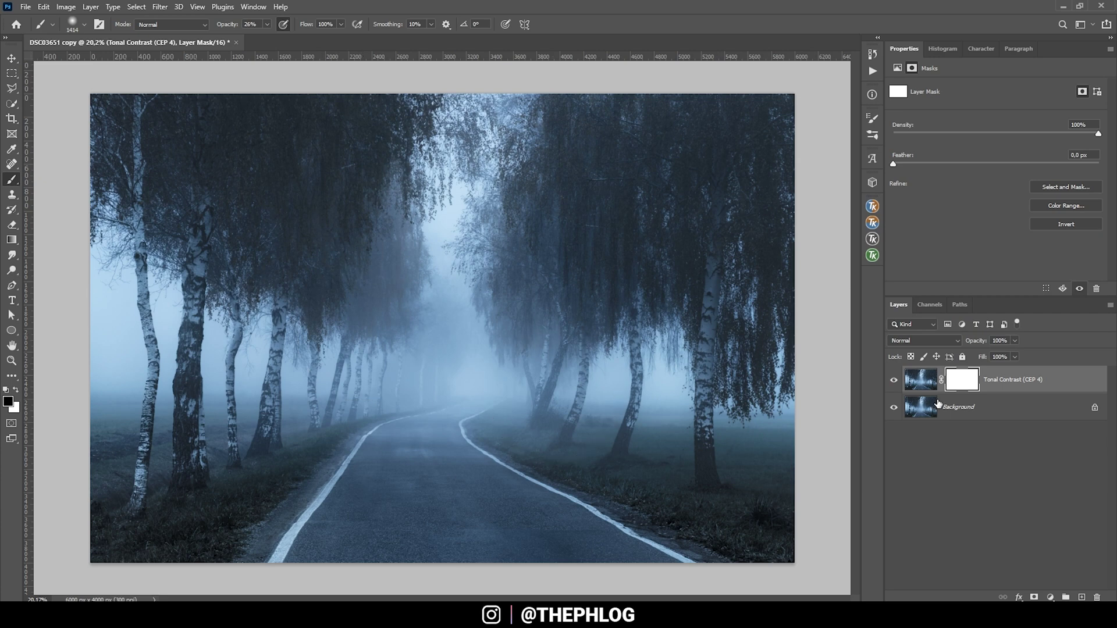
- Paint the tonal contrast out of the misty centre with a 780 px brush, then merge it down
{"action": "right_click", "coordinate": [490, 386], "text": "alt"}
{"action": "left_click", "coordinate": [471, 384]}
{"action": "right_click", "coordinate": [471, 384], "text": "alt"}
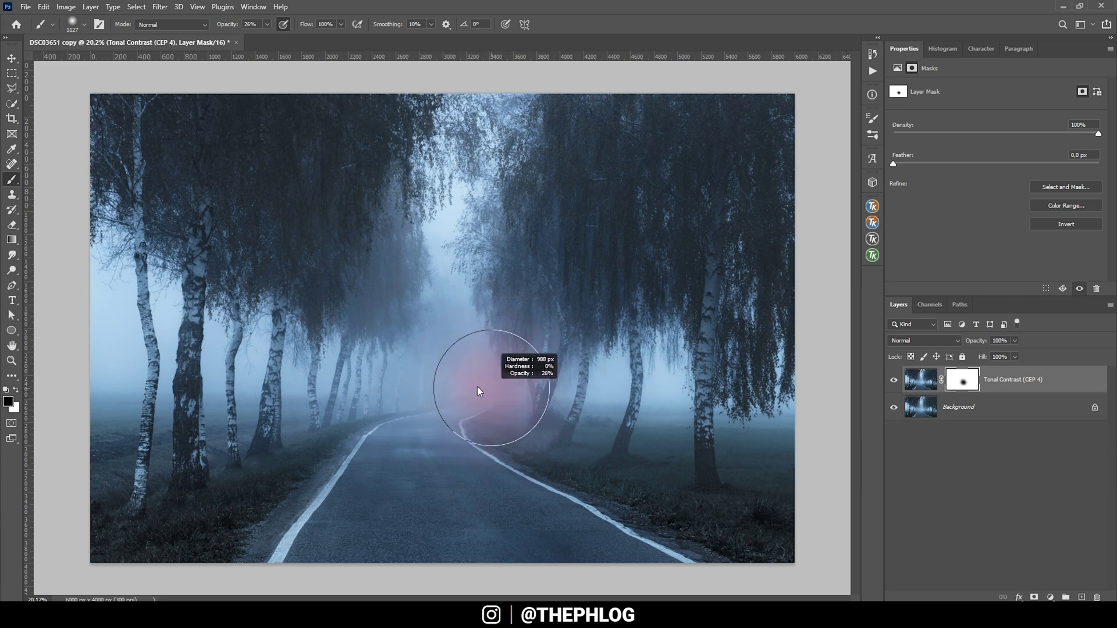
{"action": "left_click", "coordinate": [492, 390]}
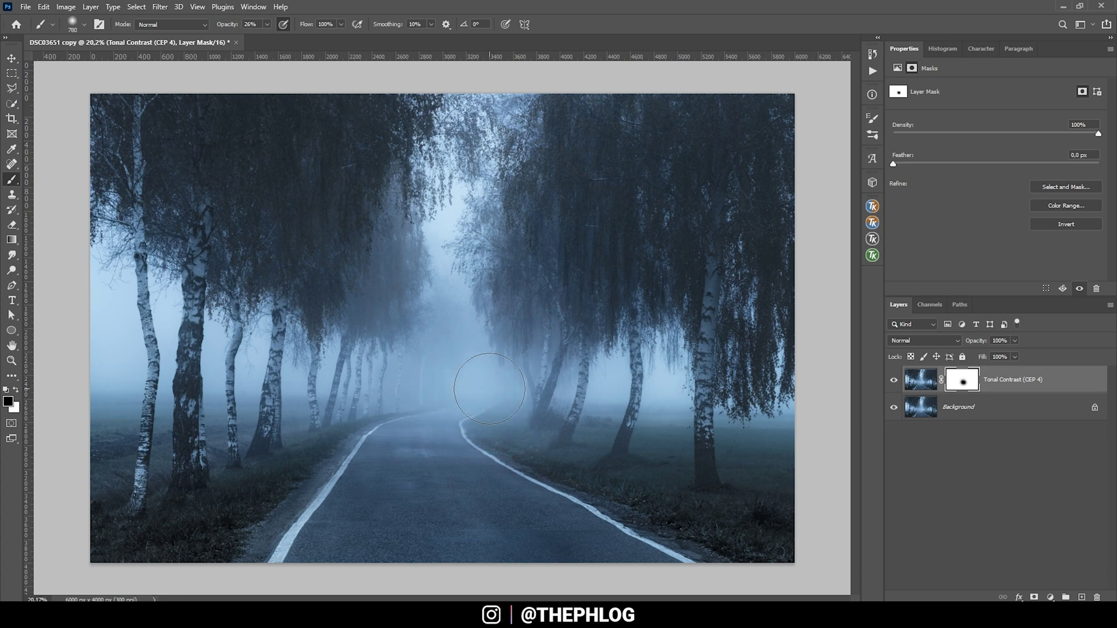
{"action": "left_click", "coordinate": [422, 378]}
{"action": "left_click_drag", "start_coordinate": [498, 390], "coordinate": [454, 387]}
{"action": "key", "text": "ctrl+e"}
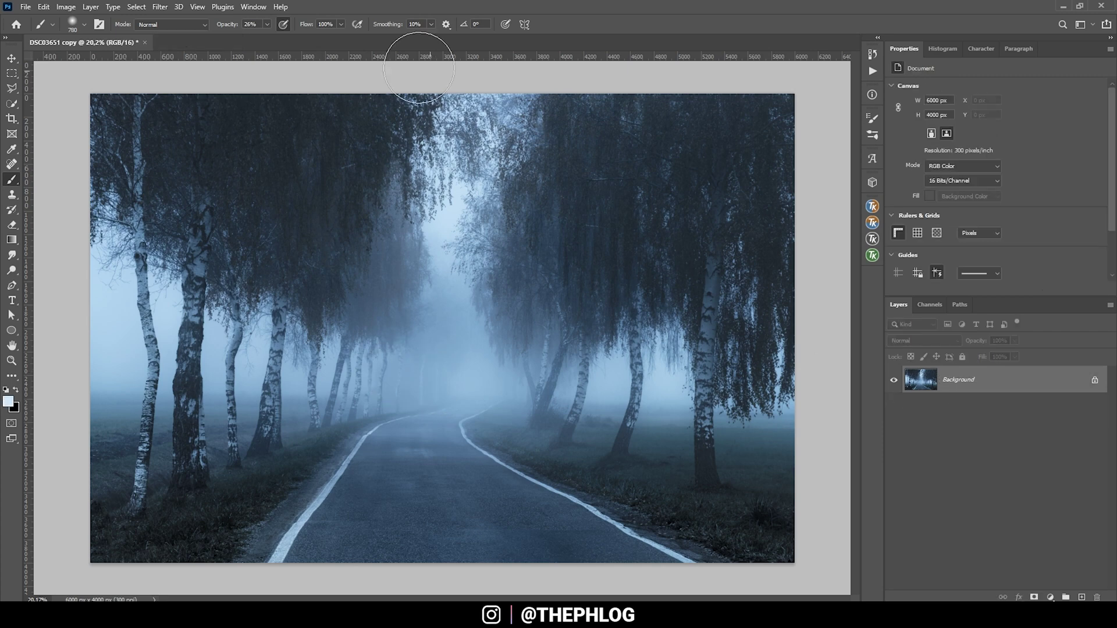
{"action": "left_click", "coordinate": [160, 7]}
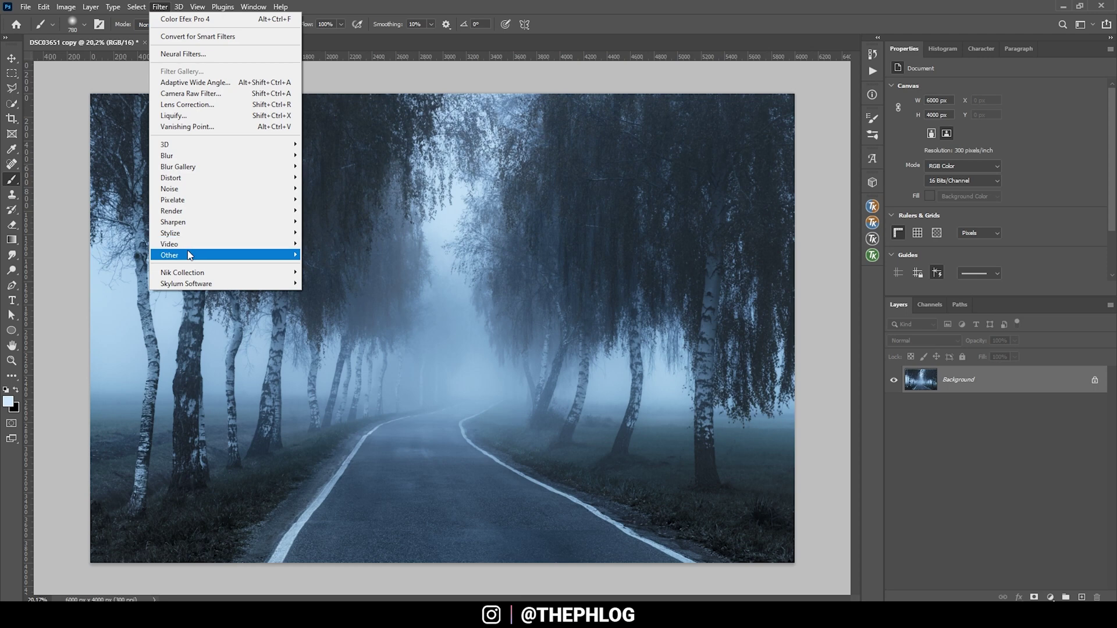
- Launch Color Efex Pro 4, pick Glamour Glow, lower Glow to 18%, and apply it
{"action": "mouse_move", "coordinate": [196, 274]}
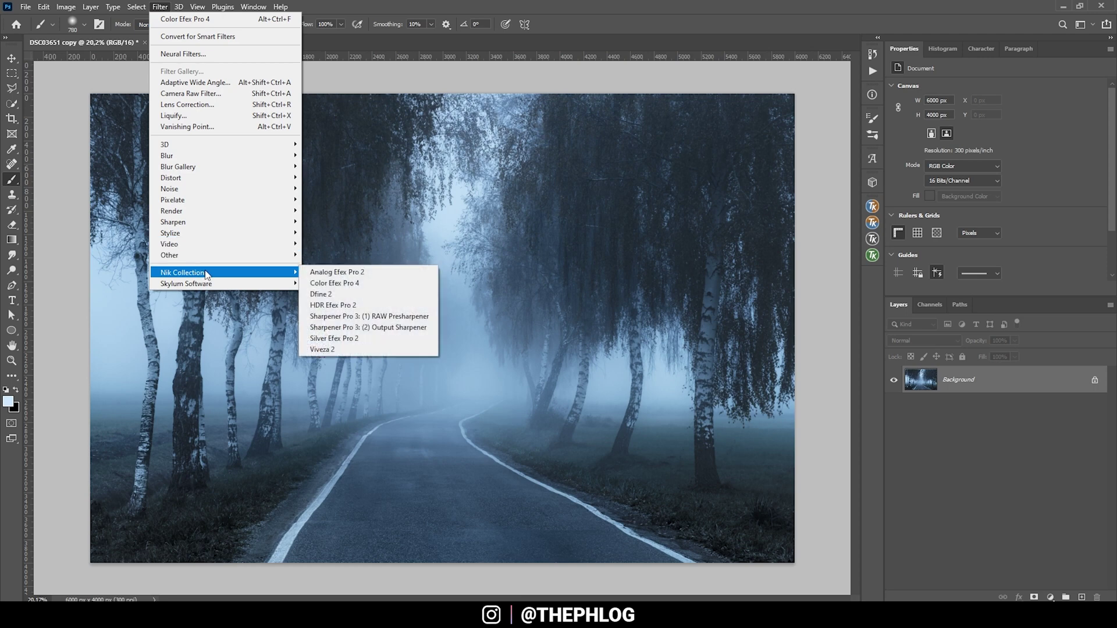
{"action": "left_click", "coordinate": [353, 284]}
{"action": "left_click_drag", "start_coordinate": [257, 175], "coordinate": [258, 239]}
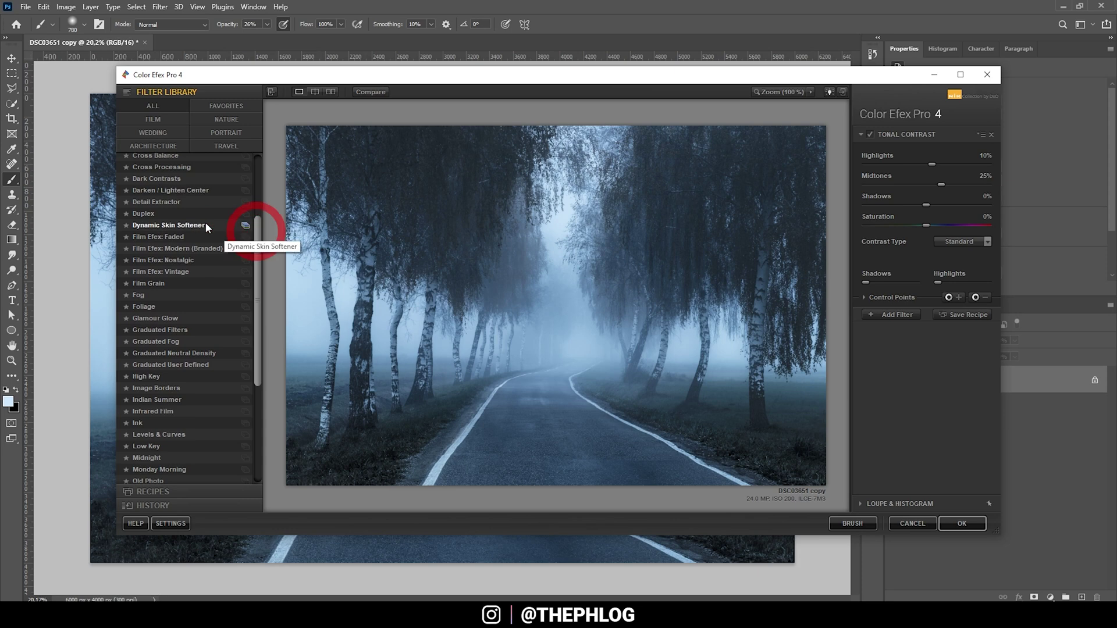
{"action": "left_click", "coordinate": [157, 320]}
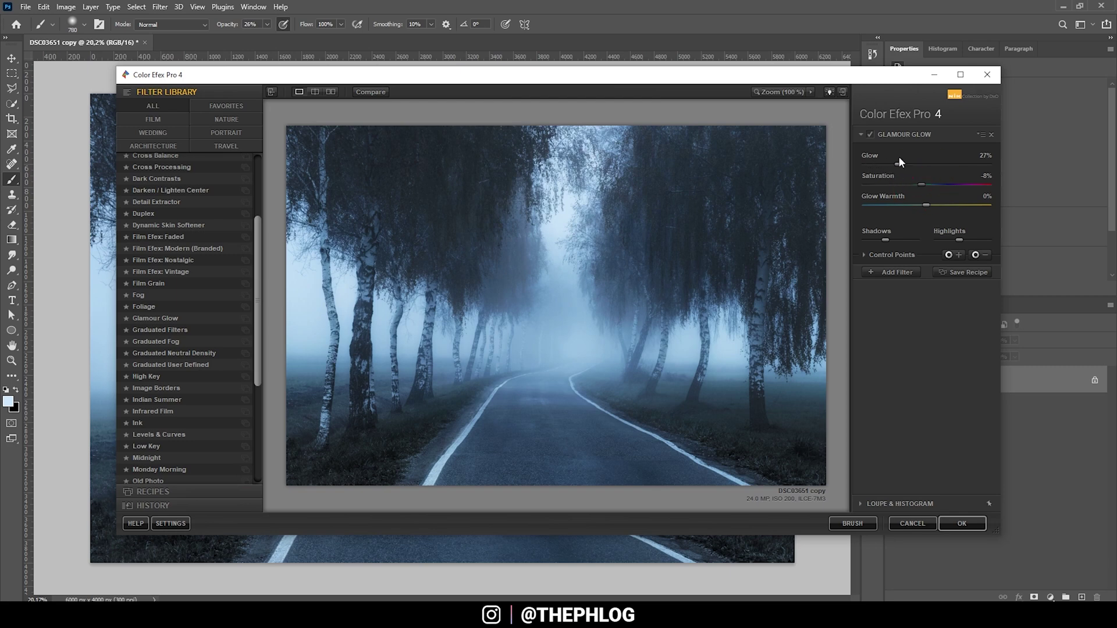
{"action": "left_click_drag", "start_coordinate": [898, 163], "coordinate": [880, 163]}
{"action": "left_click", "coordinate": [962, 523]}
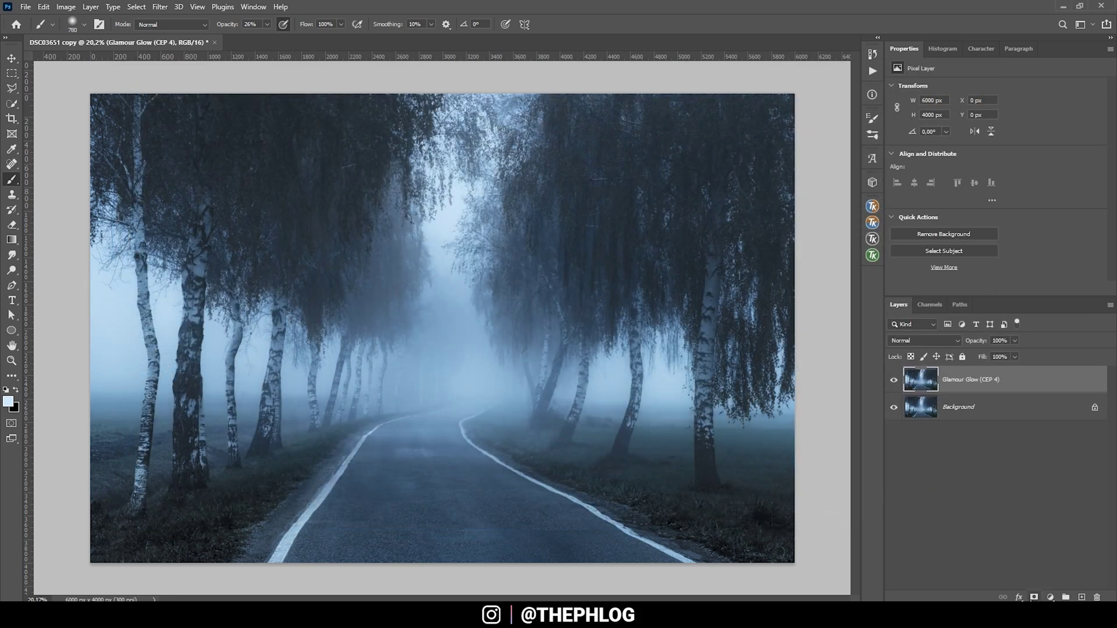
- Add a mask to the Glamour Glow layer and paint black at 100% opacity across the bottom-left foreground
{"action": "left_click", "coordinate": [1034, 598]}
{"action": "key", "text": "d"}
{"action": "left_click", "coordinate": [267, 24]}
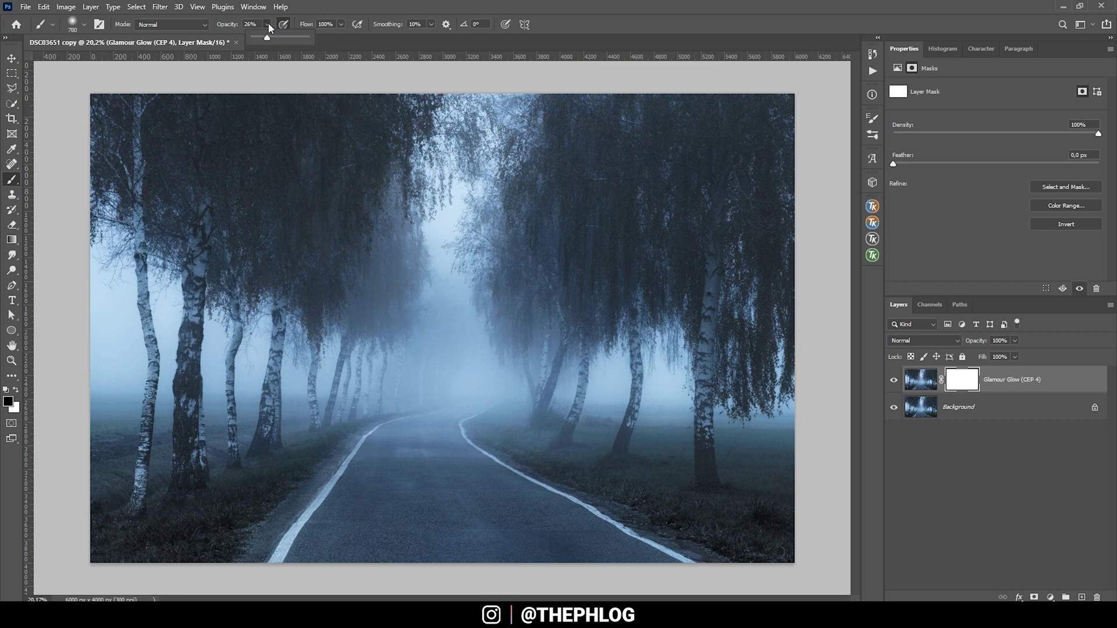
{"action": "left_click_drag", "start_coordinate": [274, 39], "coordinate": [310, 38]}
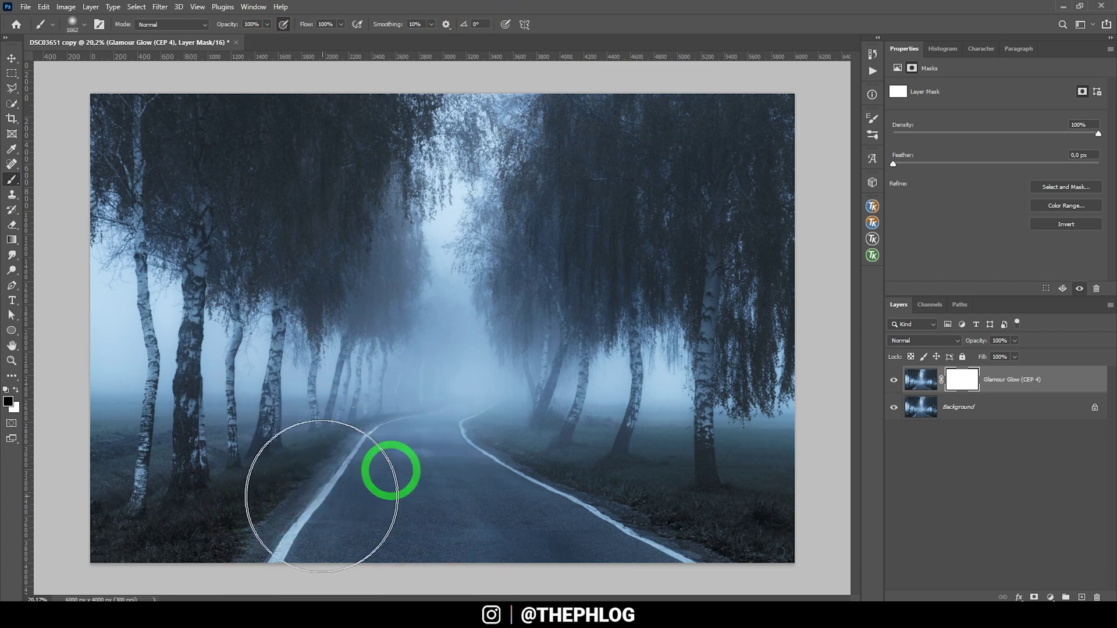
{"action": "key", "text": "bracketleft"}
{"action": "key", "text": "bracketleft"}
{"action": "key", "text": "bracketleft"}
{"action": "key", "text": "bracketleft"}
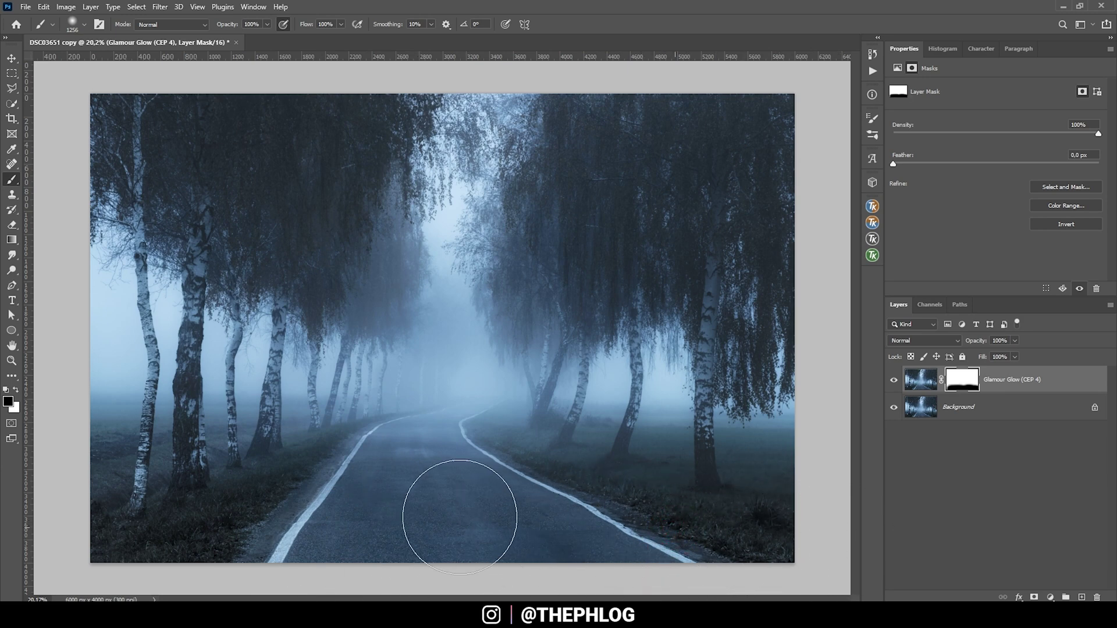
{"action": "left_click_drag", "start_coordinate": [108, 505], "coordinate": [155, 505]}
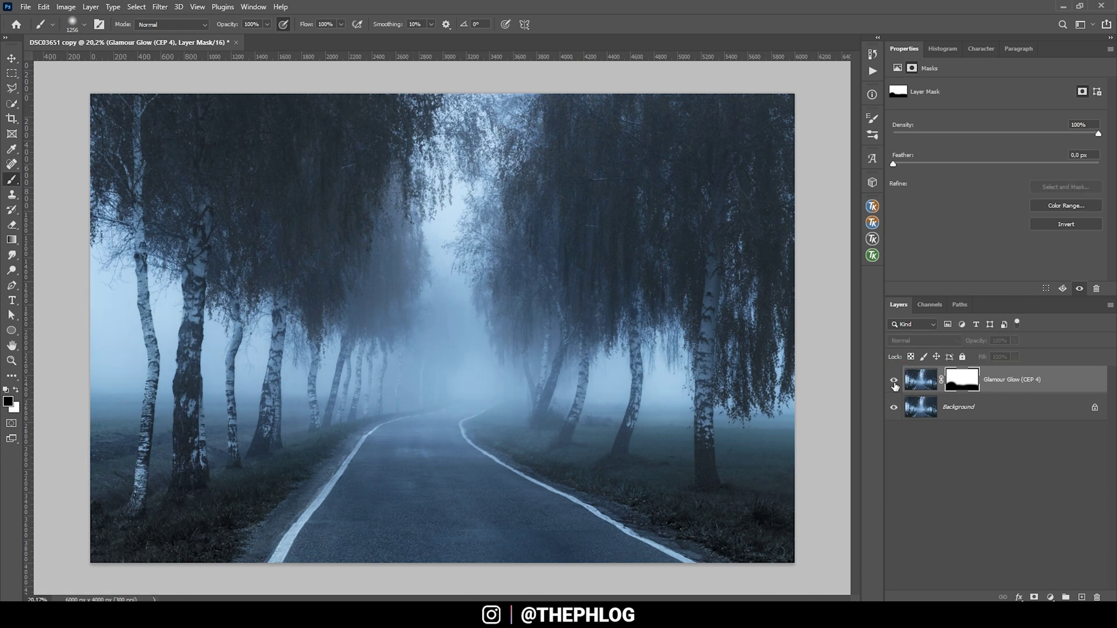